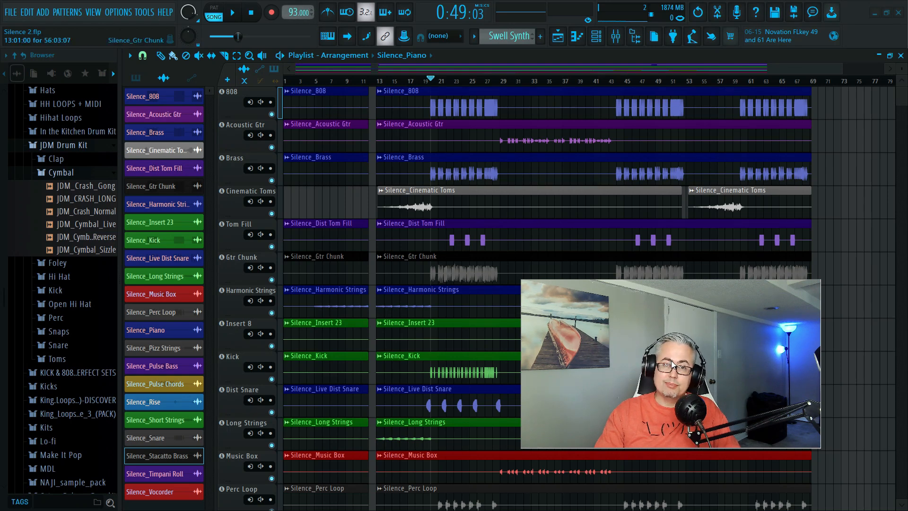
# Listen to the Acoustic Gtr track in solo from bar 29 and restore the full set of tracks.
pyautogui.moveTo(671, 361); pyautogui.dragTo(704, 339)
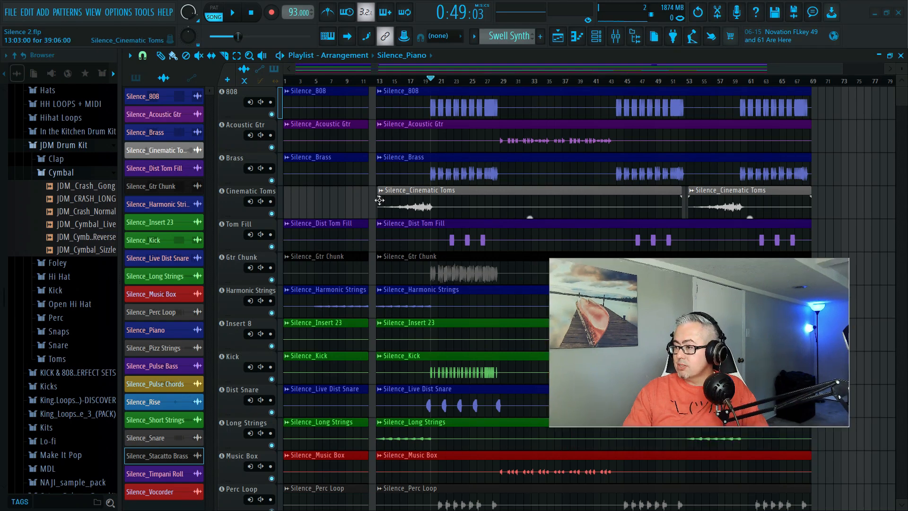
pyautogui.rightClick(272, 147)
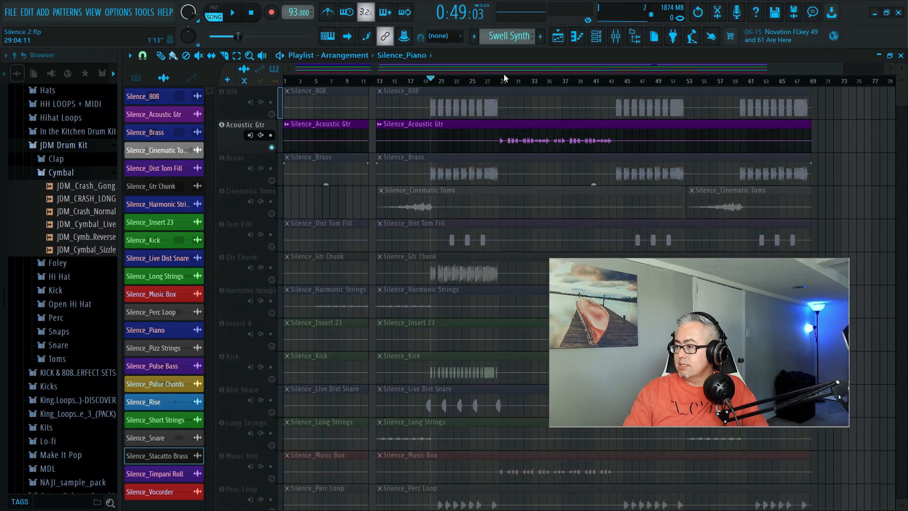
pyautogui.click(503, 83)
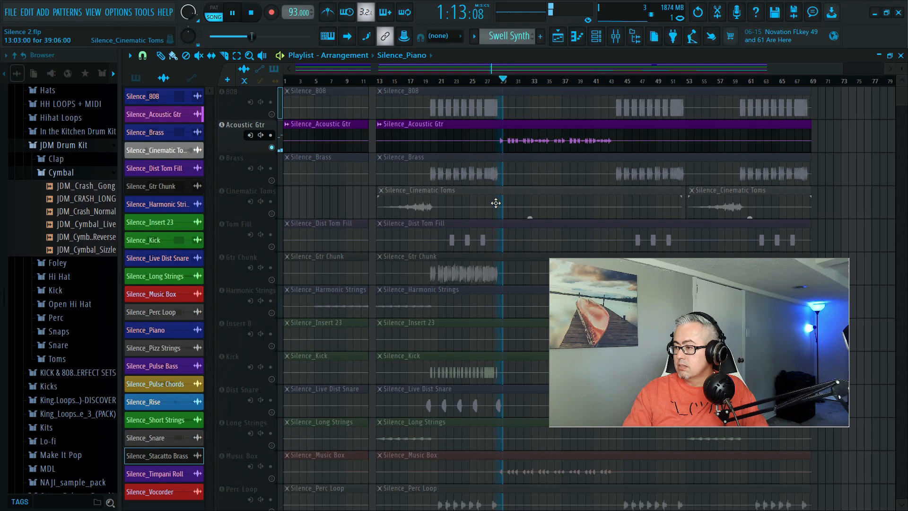
pyautogui.rightClick(272, 148)
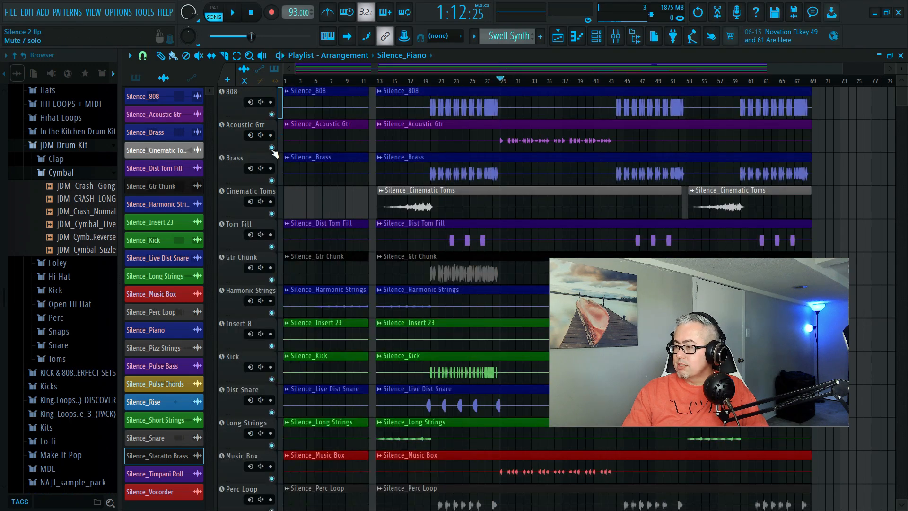
# Isolate the Acoustic Gtr and Music Box tracks in the playlist.
pyautogui.moveTo(623, 325); pyautogui.dragTo(720, 187)
pyautogui.scroll(-2, 388, 398)
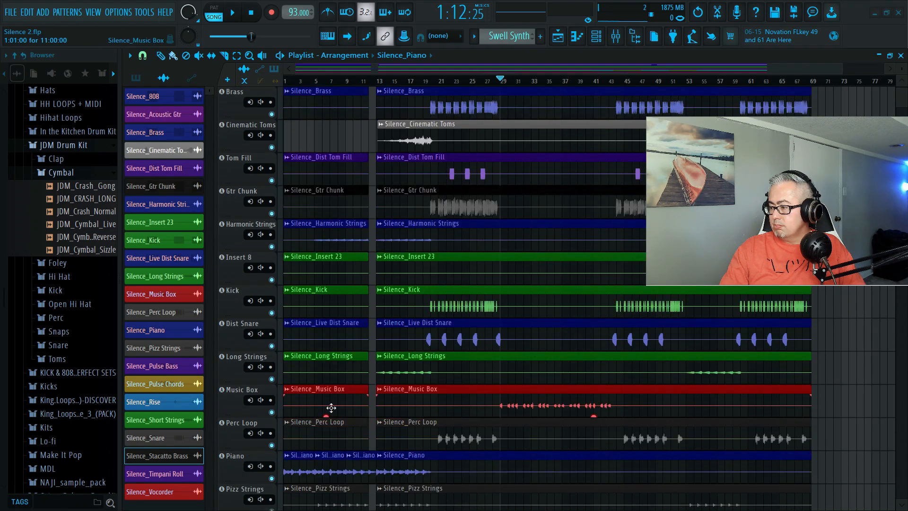
pyautogui.rightClick(272, 413)
pyautogui.scroll(2, 294, 284)
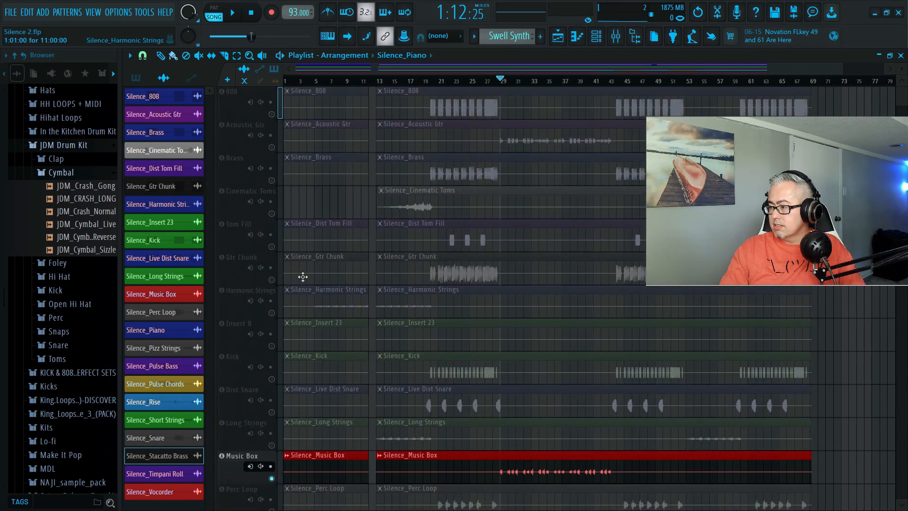
pyautogui.rightClick(272, 149)
pyautogui.scroll(-4, 284, 284)
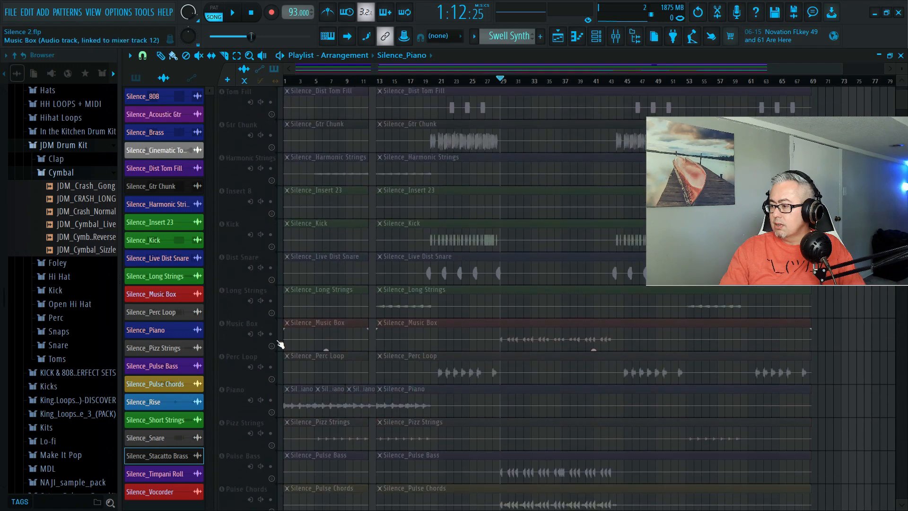
pyautogui.rightClick(272, 346)
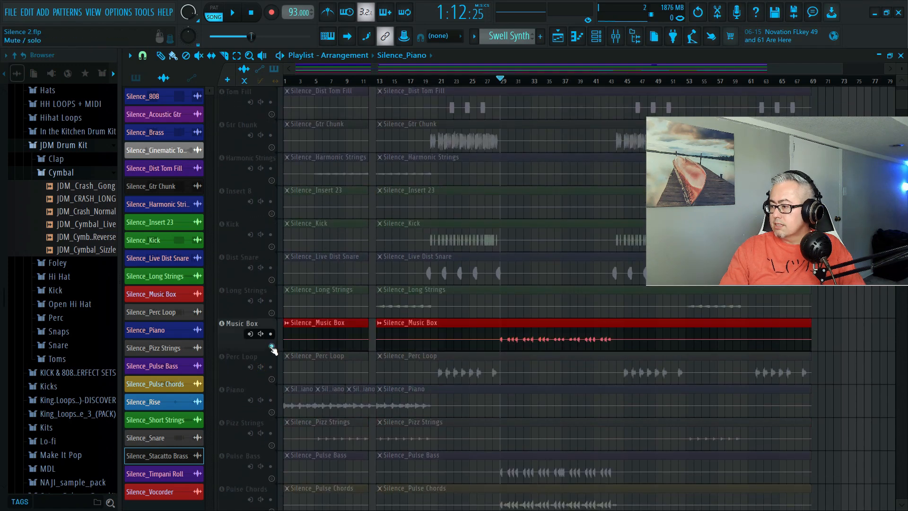
# Unmute Pulse Chords and Pulse Bass alongside the isolated tracks and listen to them together from bar 29.
pyautogui.scroll(-3, 552, 326)
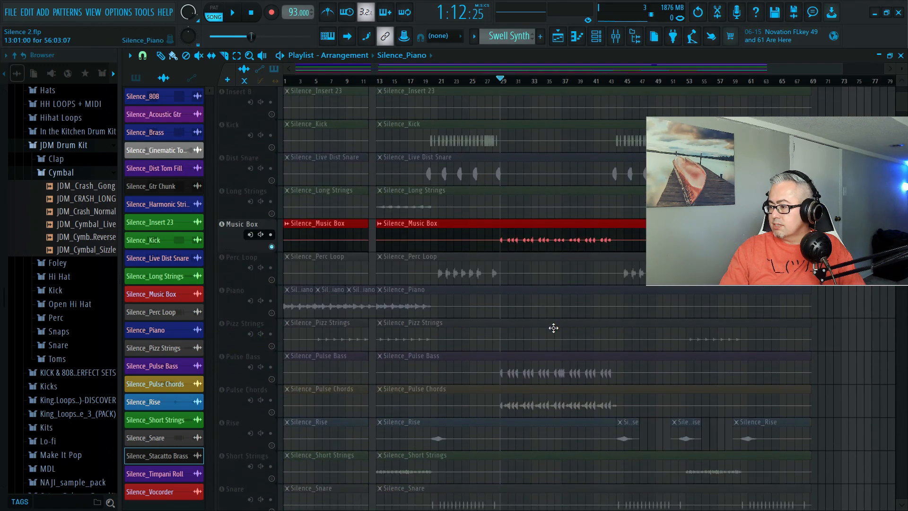
pyautogui.click(272, 412)
pyautogui.click(272, 379)
pyautogui.press('space')
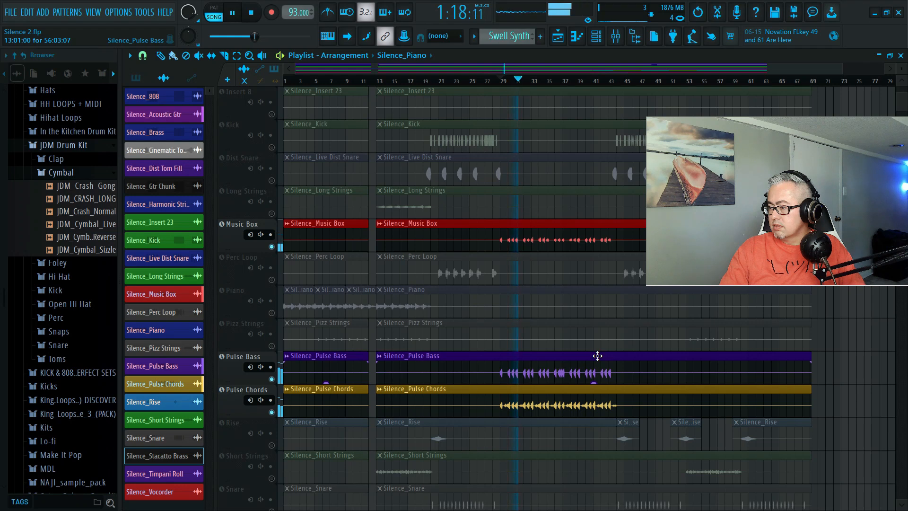
pyautogui.press('space')
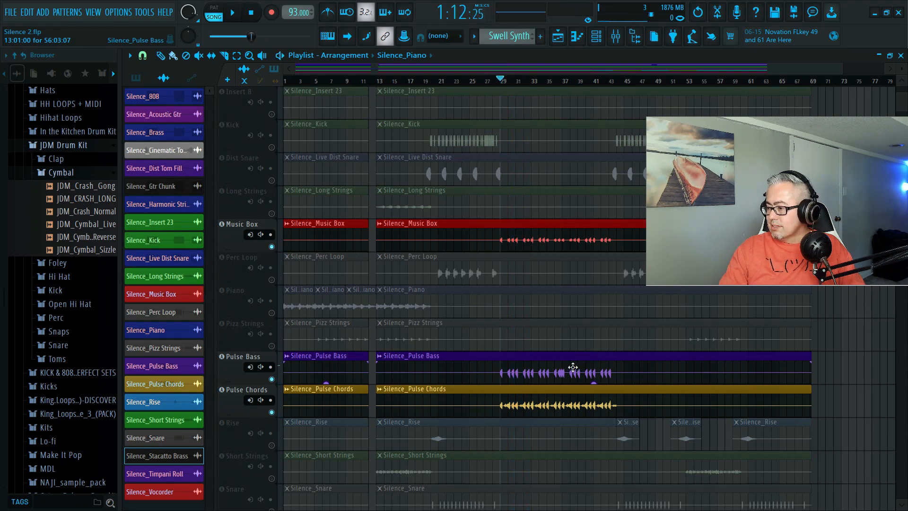
# Listen to the Pulse Bass track in solo from about bar 32 and restore the full set of tracks.
pyautogui.rightClick(272, 379)
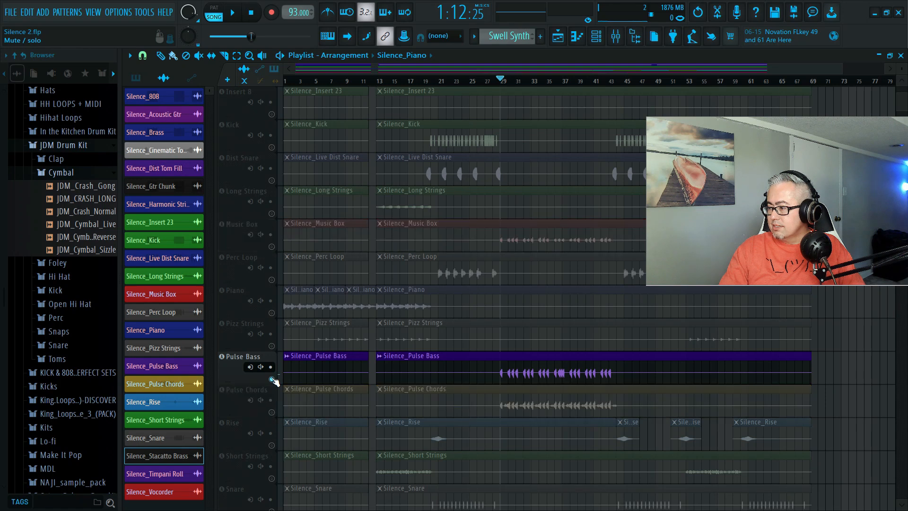
pyautogui.click(526, 85)
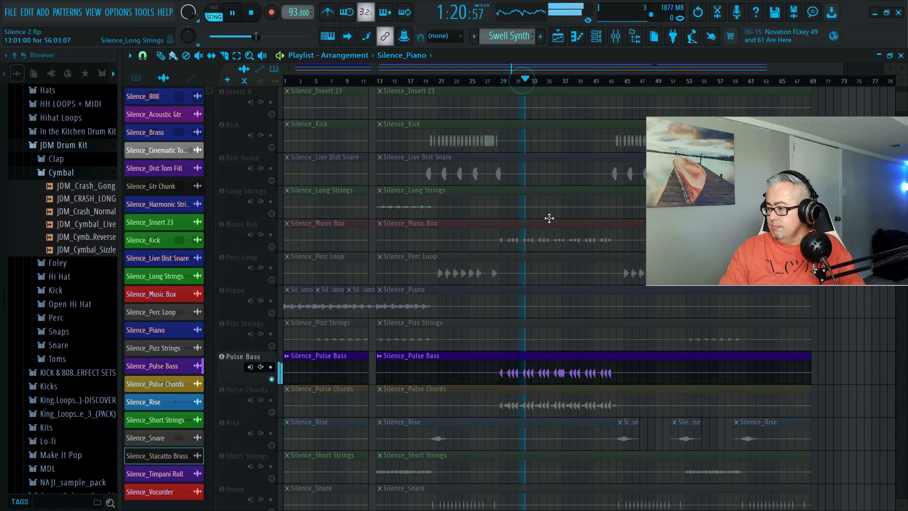
pyautogui.rightClick(272, 379)
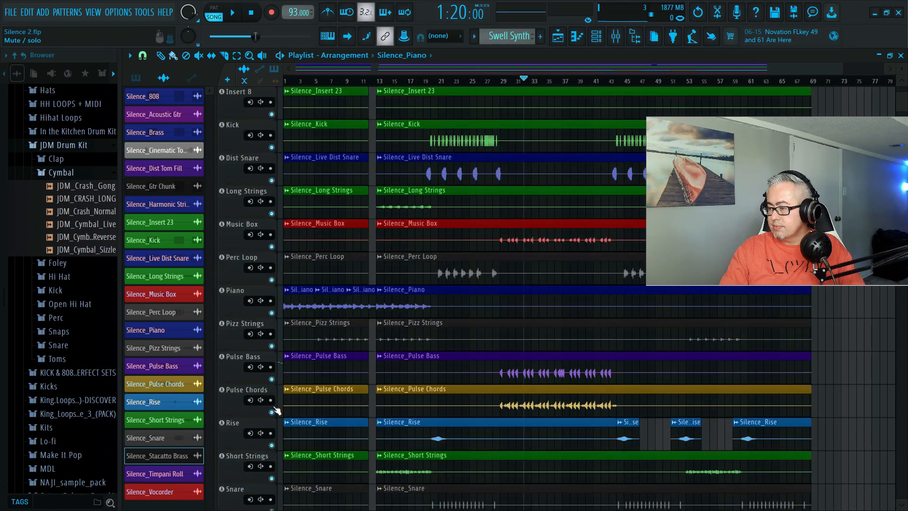
# Solo the Acoustic Gtr track in the playlist and listen to it from about bar 32.
pyautogui.rightClick(271, 413)
pyautogui.rightClick(271, 412)
pyautogui.scroll(4, 442, 259)
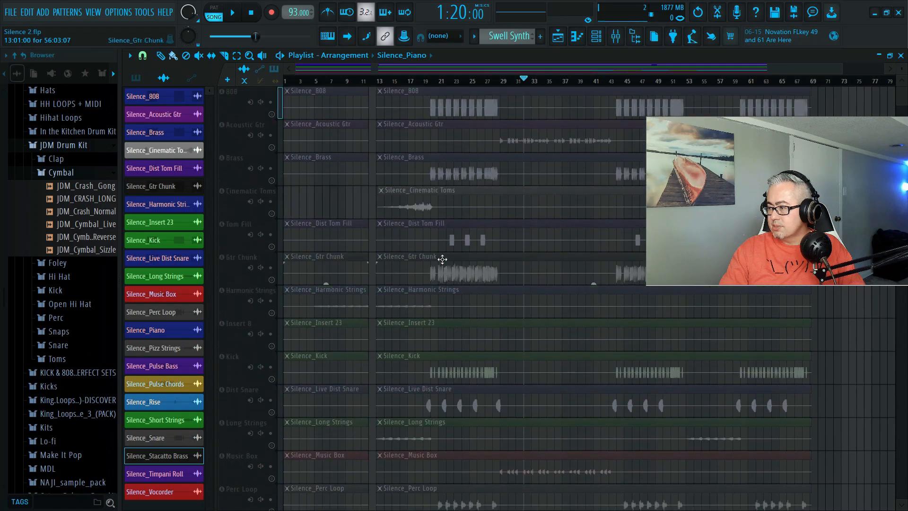
pyautogui.rightClick(271, 147)
pyautogui.press('space')
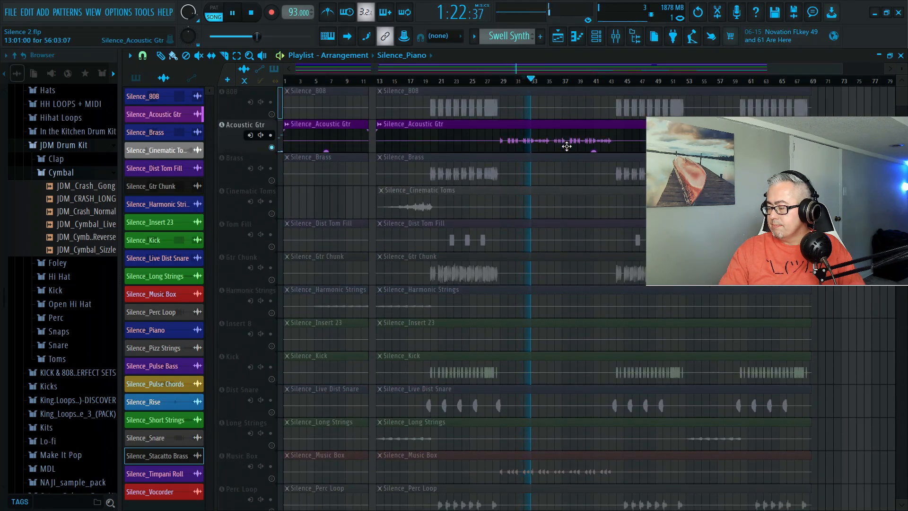
pyautogui.scroll(-3, 535, 195)
pyautogui.scroll(-5, 535, 195)
pyautogui.press('space')
# Unmute Pulse Chords alongside the soloed Acoustic Gtr and listen to how the two tracks sound together.
pyautogui.scroll(-4, 453, 389)
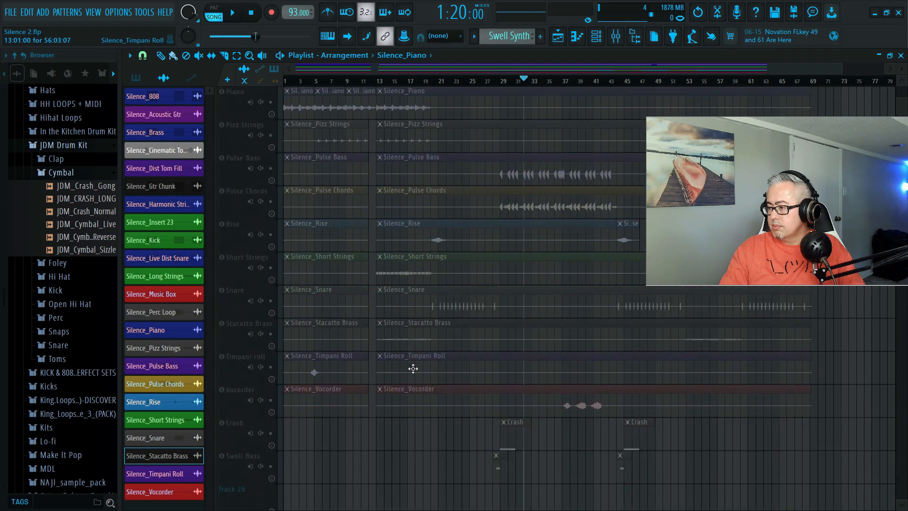
pyautogui.click(272, 214)
pyautogui.scroll(8, 481, 245)
pyautogui.press('space')
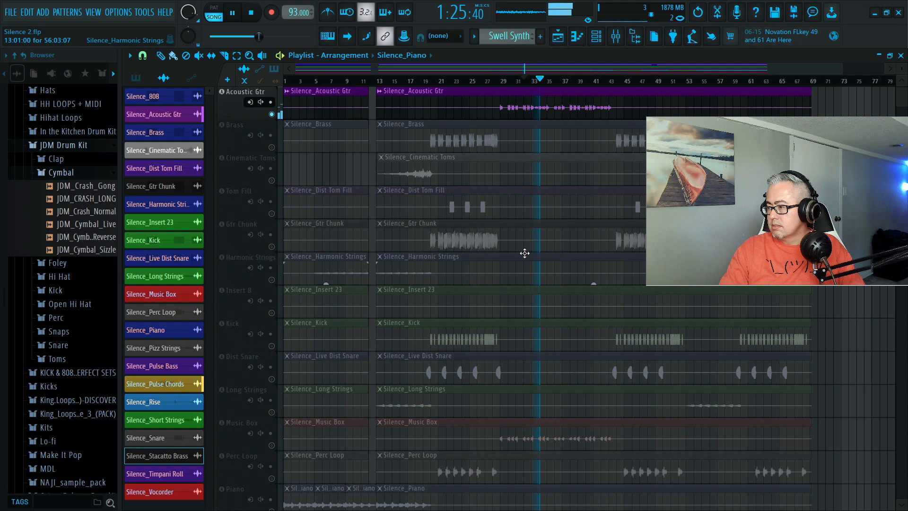
pyautogui.press('space')
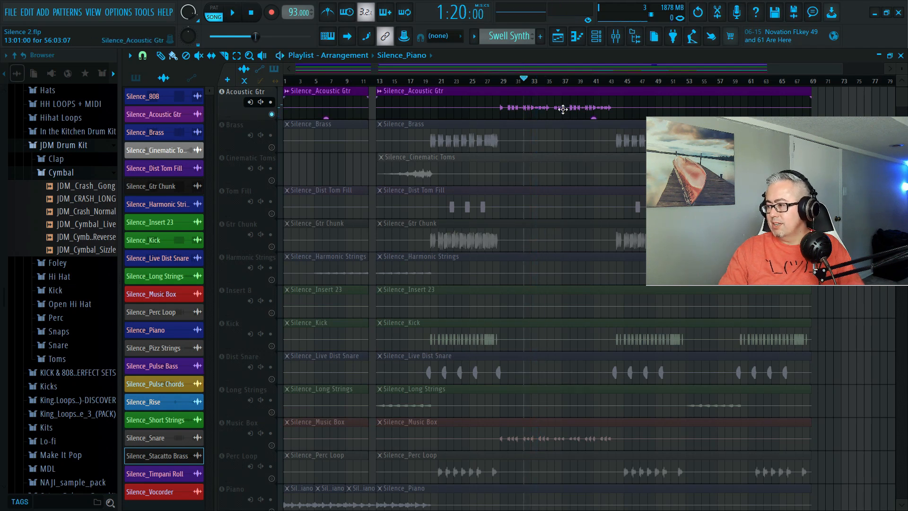
# Save the project and set the playback position to bar 29.
pyautogui.hotkey('ctrl', 's')
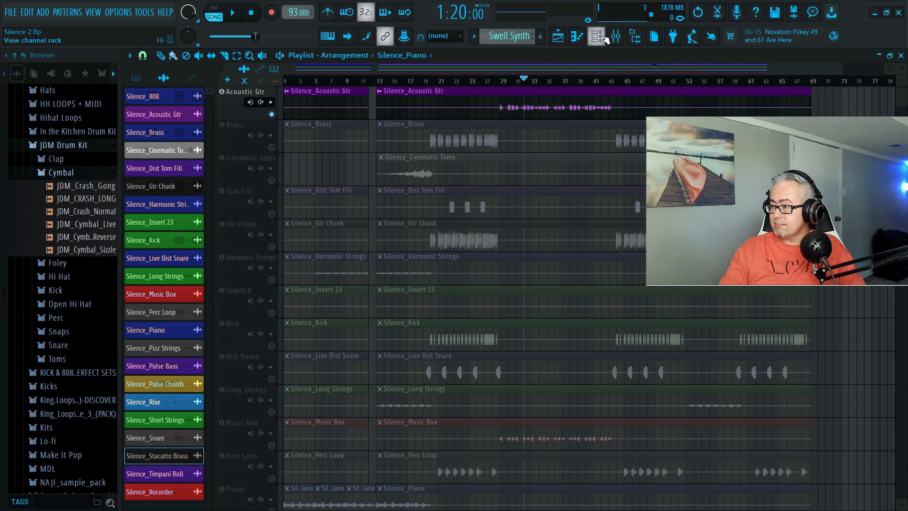
pyautogui.scroll(-8, 265, 345)
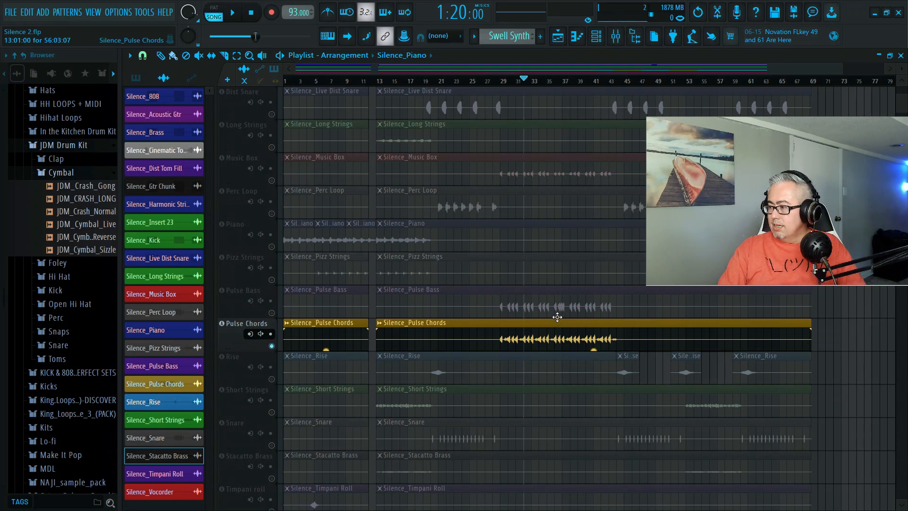
pyautogui.scroll(5, 557, 317)
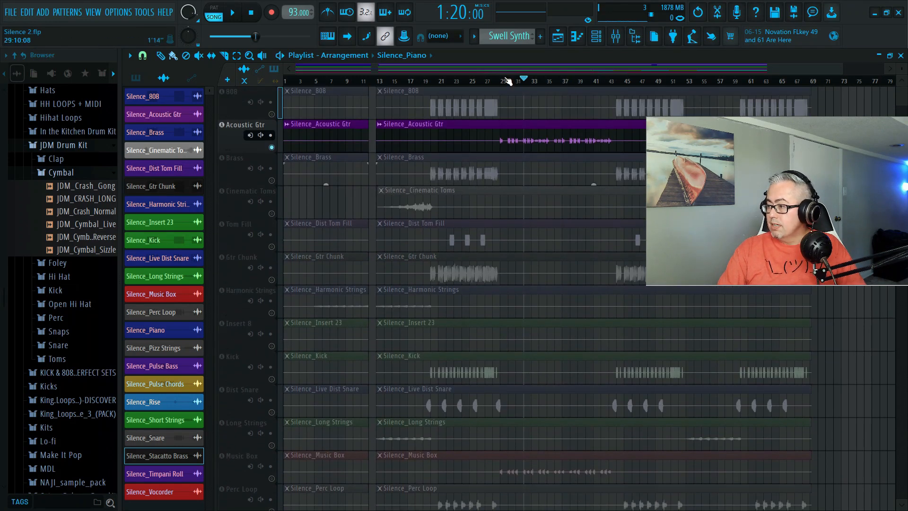
pyautogui.click(503, 80)
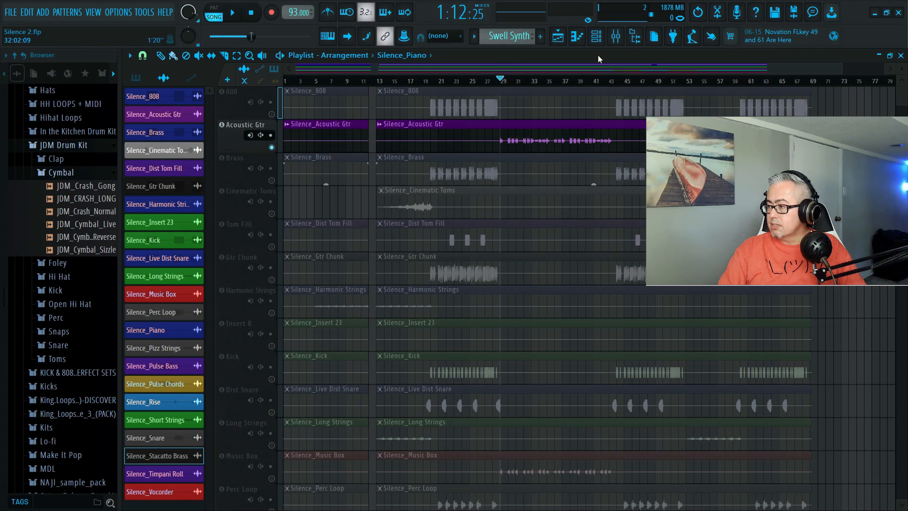
# Solo the Acoustic Gtr channel in the mixer and listen to it from bar 29.
pyautogui.click(615, 36)
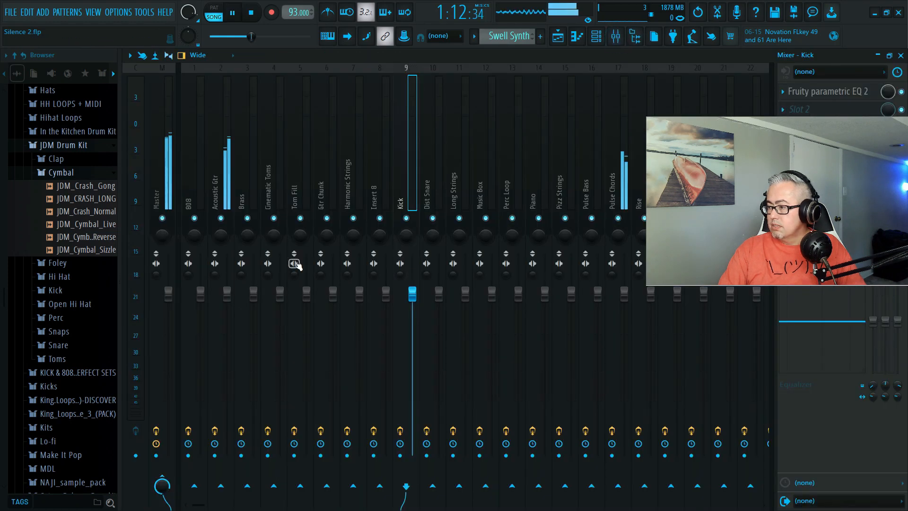
pyautogui.rightClick(226, 220)
pyautogui.press('space')
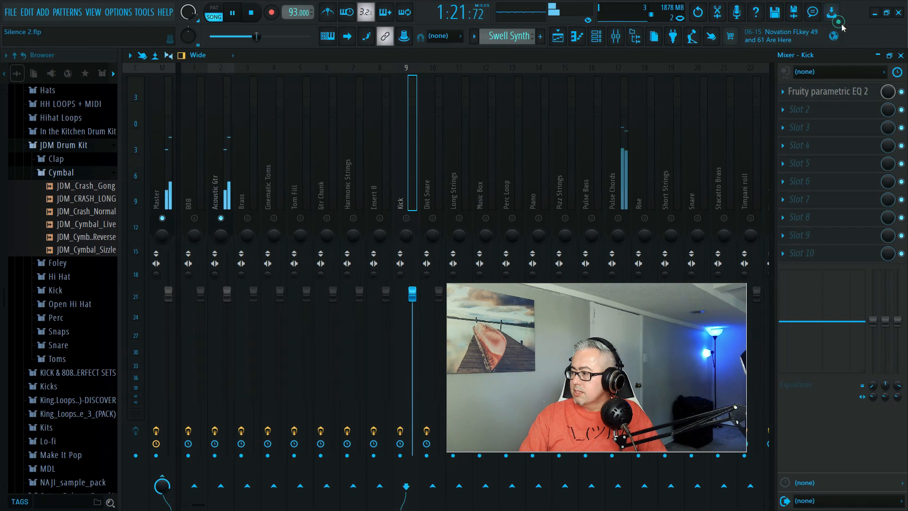
pyautogui.press('space')
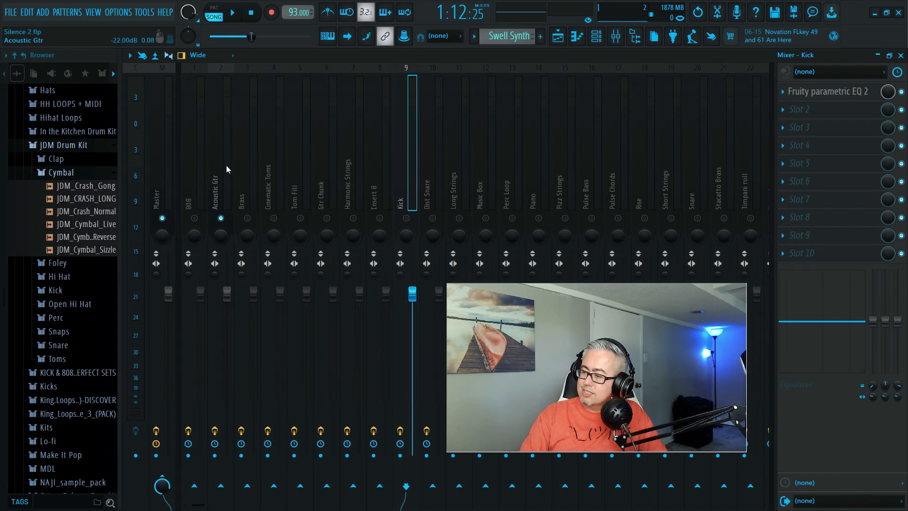
pyautogui.press('space')
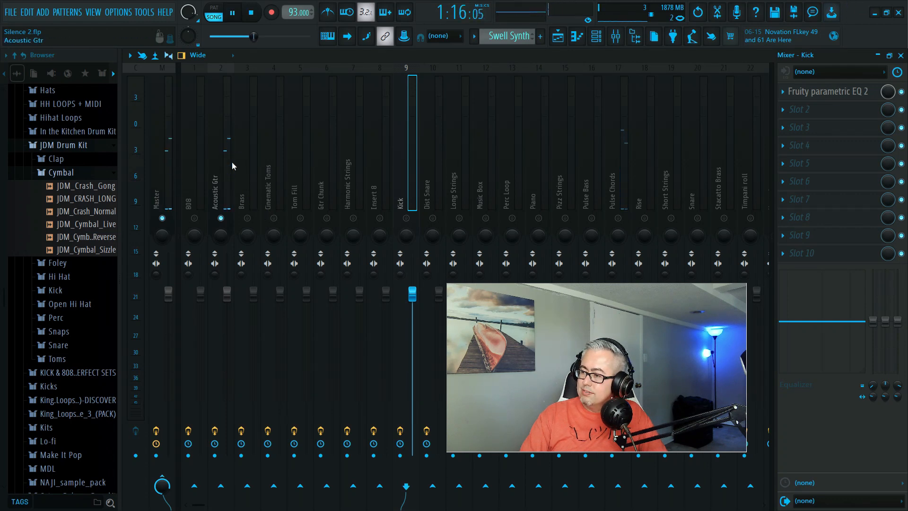
pyautogui.press('space')
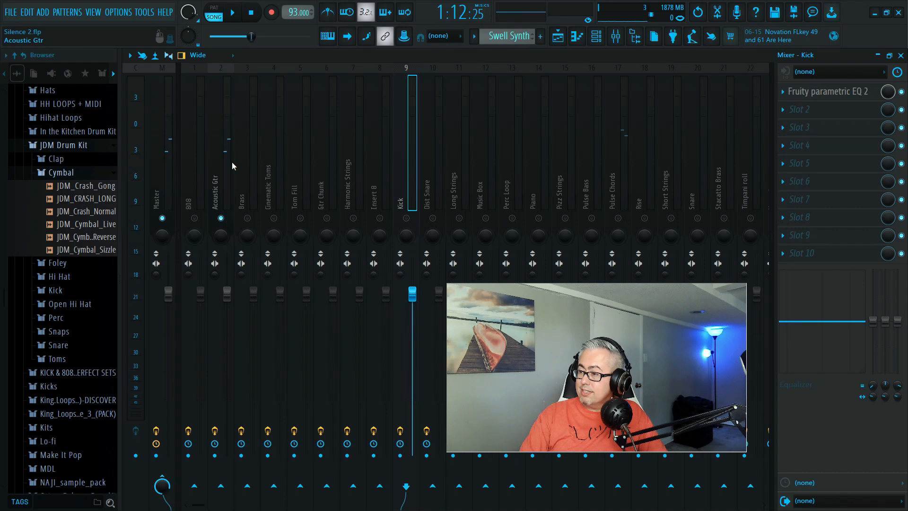
# Pan the Acoustic Gtr mixer channel partly to the right while listening to it.
pyautogui.click(228, 160)
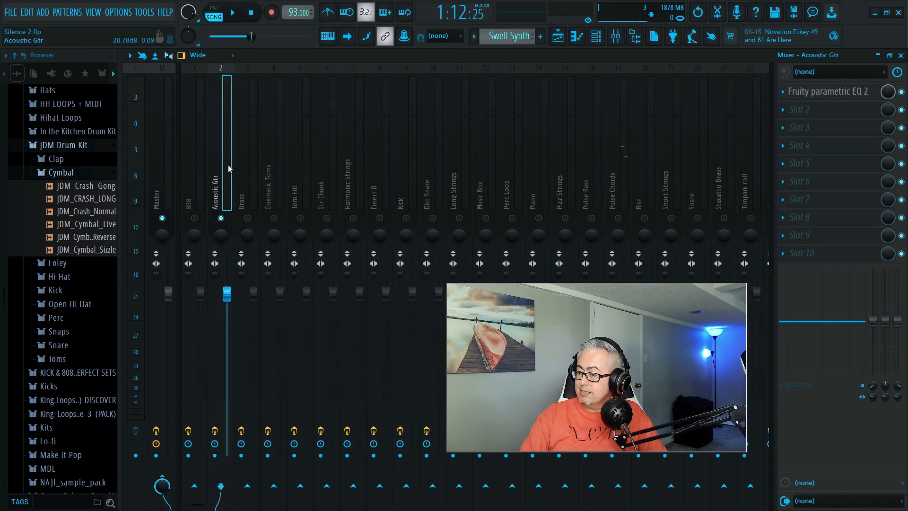
pyautogui.press('space')
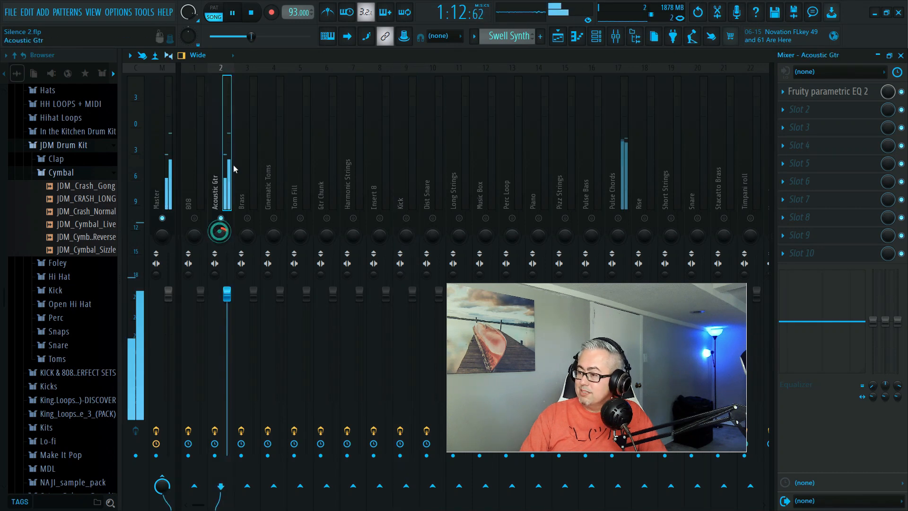
pyautogui.press('space')
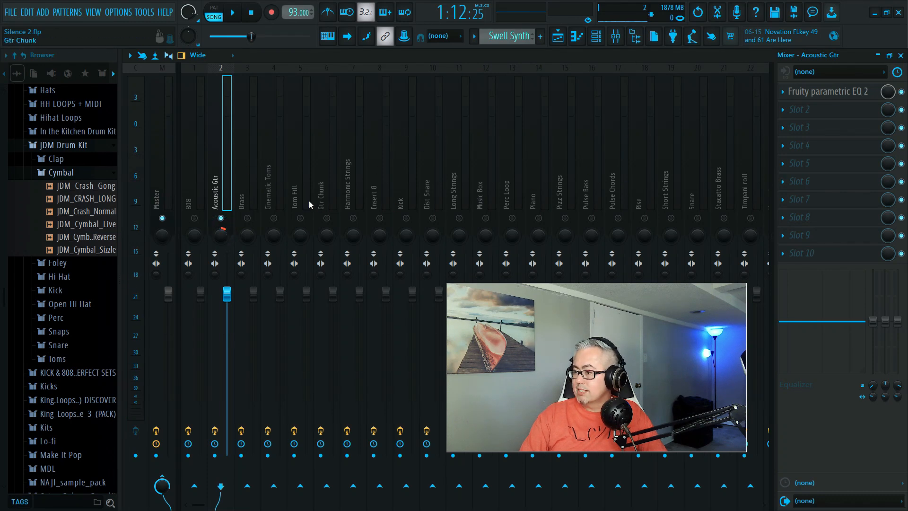
# Open the Fruity parametric EQ 2 on the Acoustic Gtr channel and maximize its window.
pyautogui.click(224, 188)
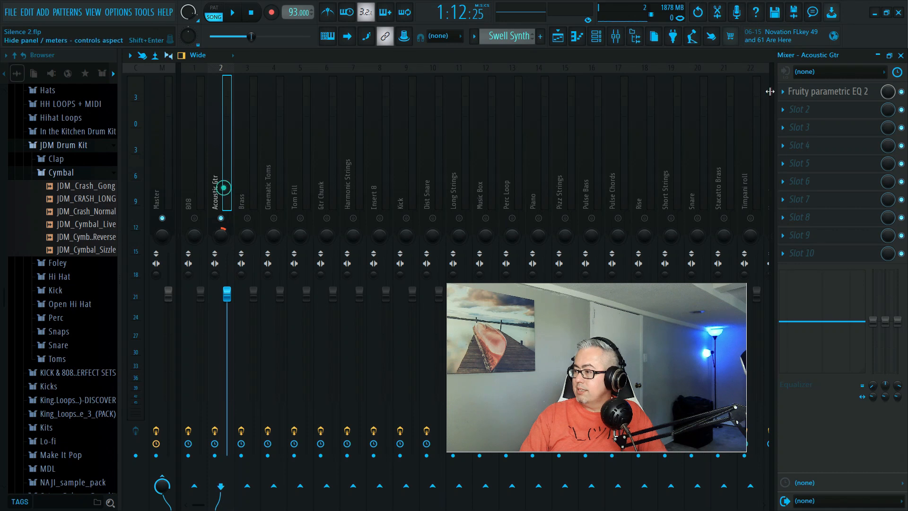
pyautogui.click(827, 91)
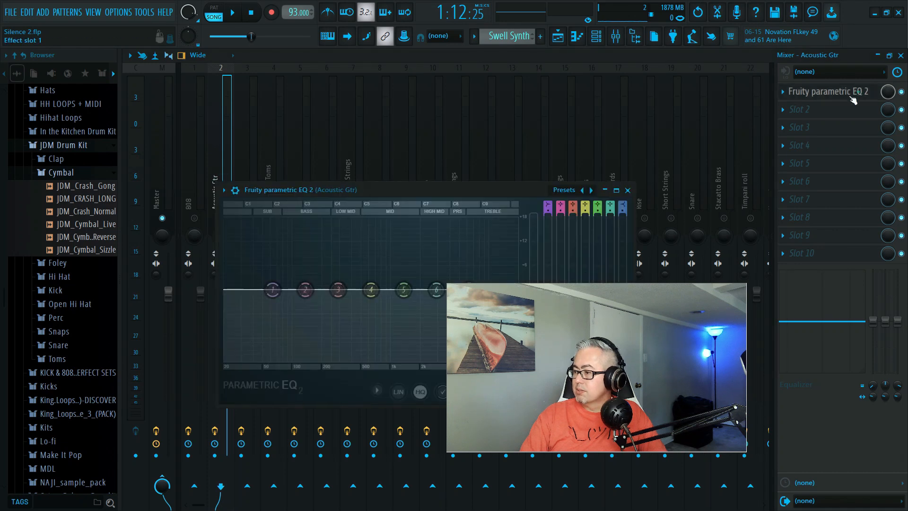
pyautogui.click(618, 193)
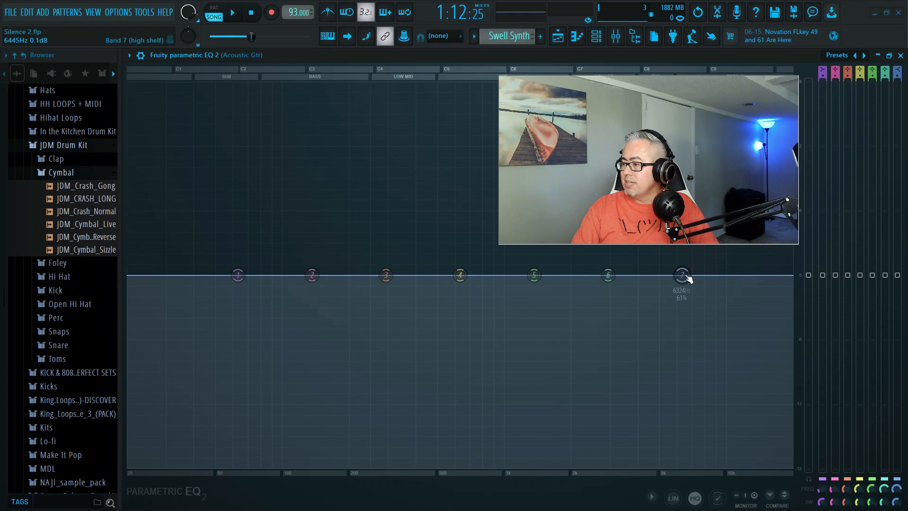
pyautogui.press('space')
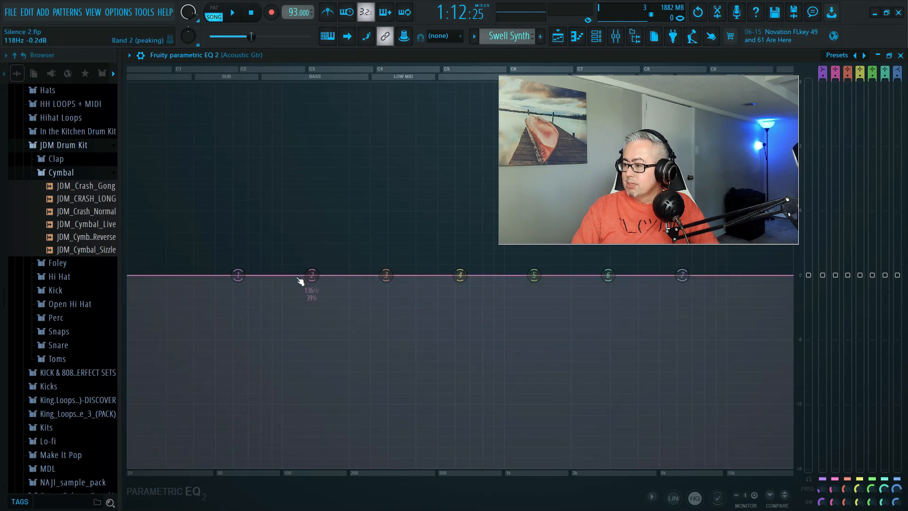
# Turn the Acoustic Gtr EQ's band 1 into a Steep 8 high pass, raise its cutoff to band 2's position, and listen.
pyautogui.rightClick(239, 277)
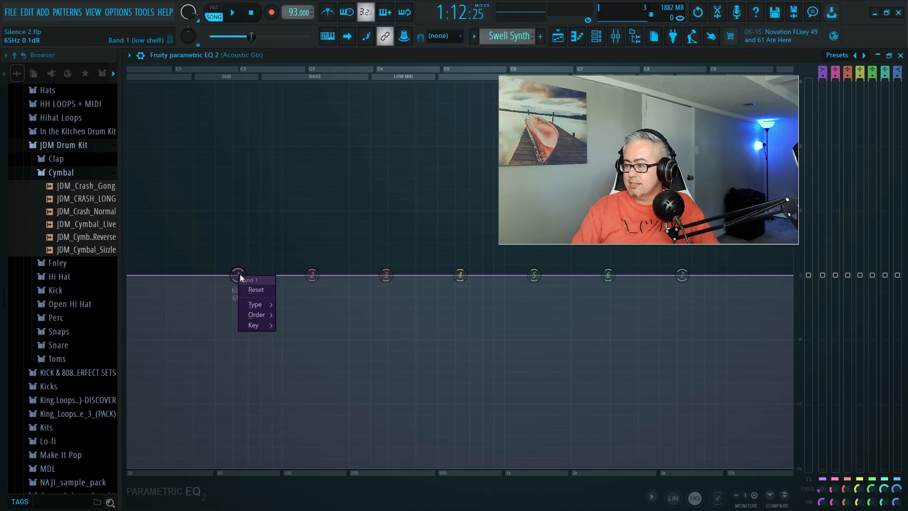
pyautogui.moveTo(257, 306)
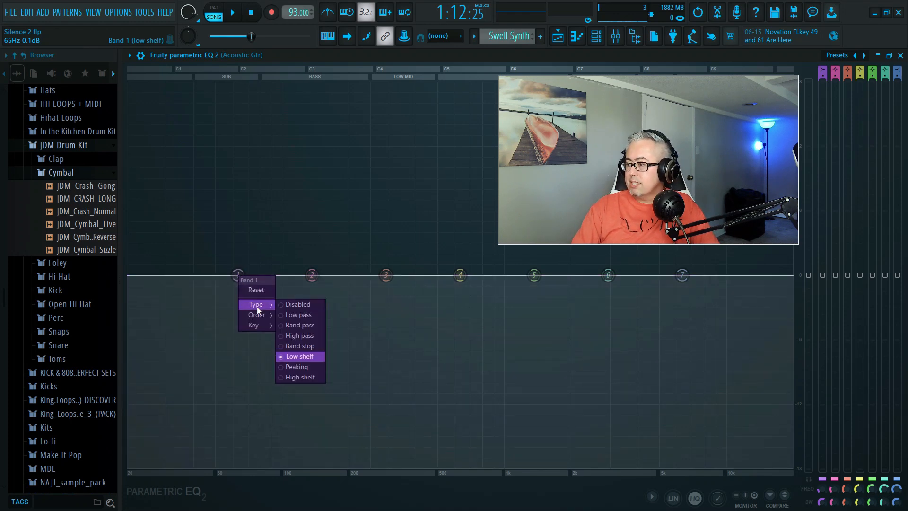
pyautogui.click(302, 335)
pyautogui.rightClick(242, 277)
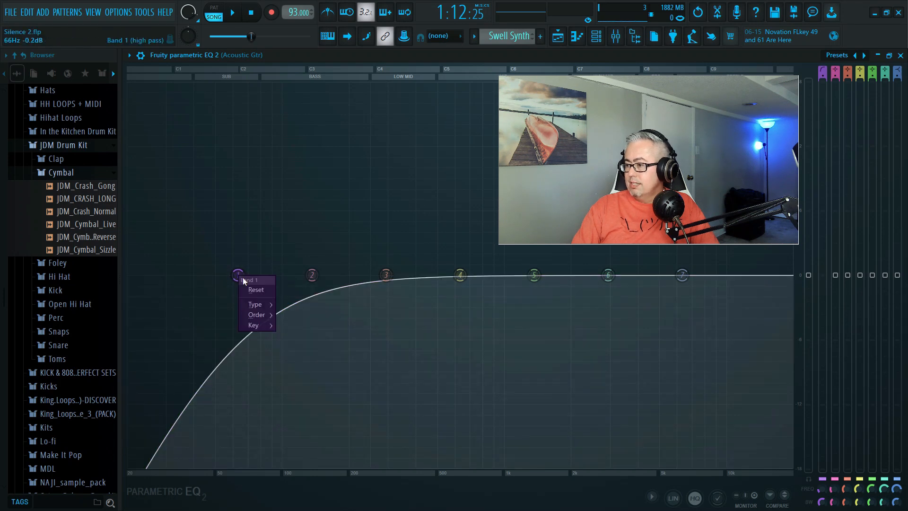
pyautogui.moveTo(264, 315)
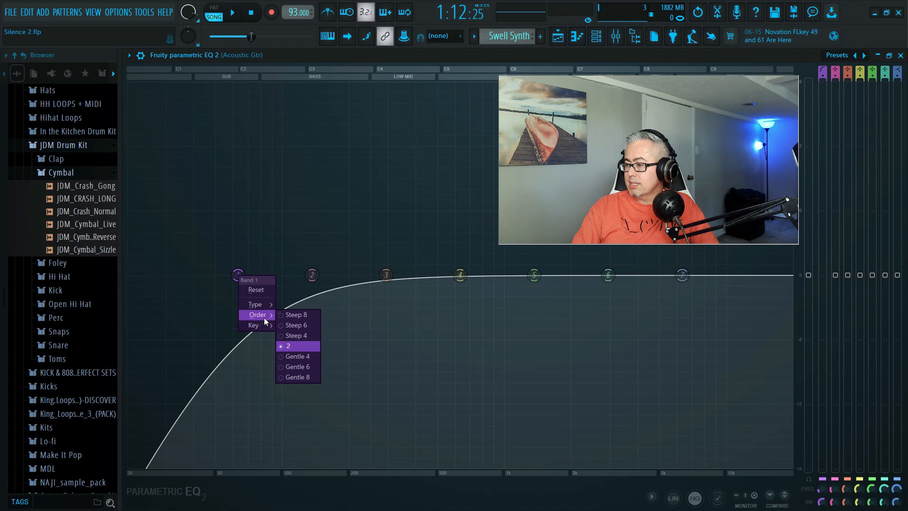
pyautogui.click(288, 314)
pyautogui.moveTo(238, 275); pyautogui.dragTo(314, 274)
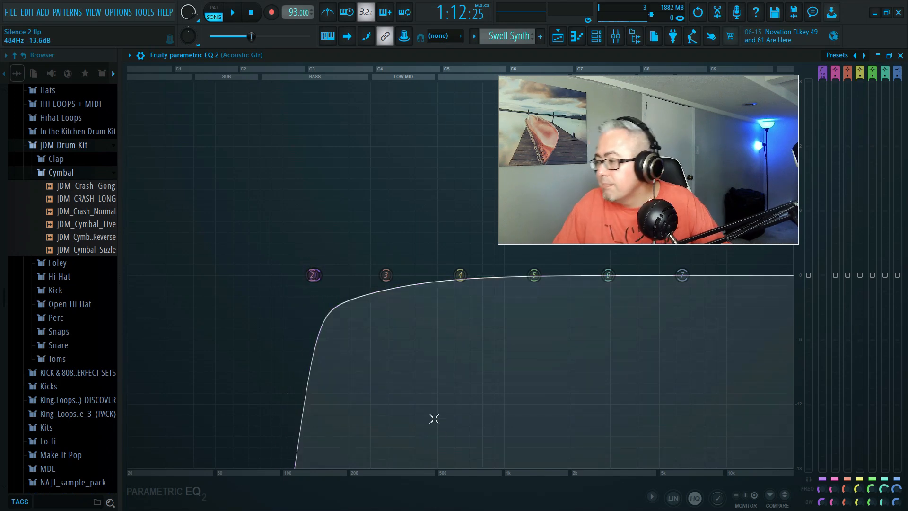
pyautogui.press('space')
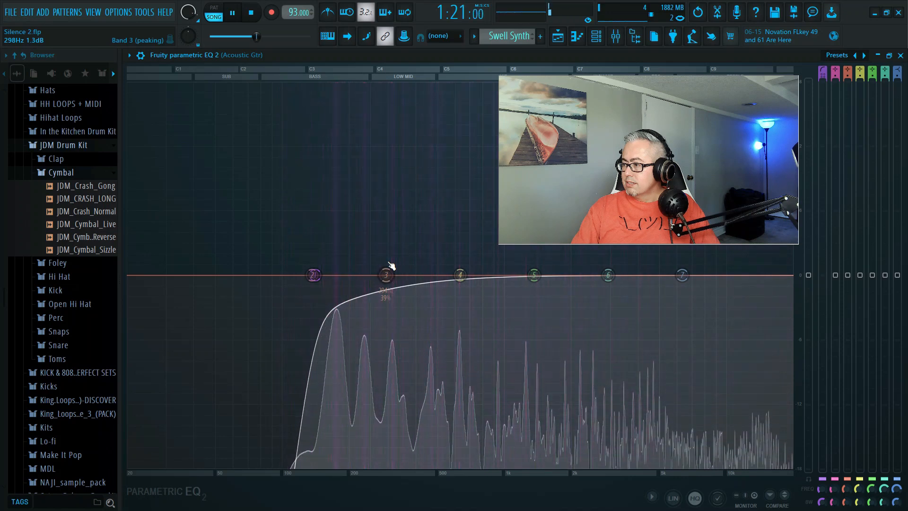
pyautogui.press('space')
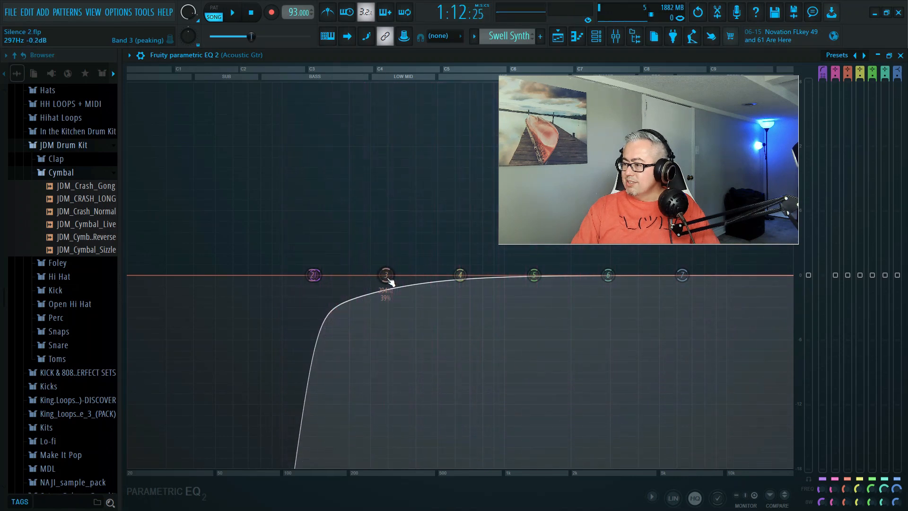
# Cut band 3 by about 2.5 dB in the low mids of the Acoustic Gtr EQ and listen to it.
pyautogui.moveTo(390, 282); pyautogui.dragTo(387, 310)
pyautogui.press('space')
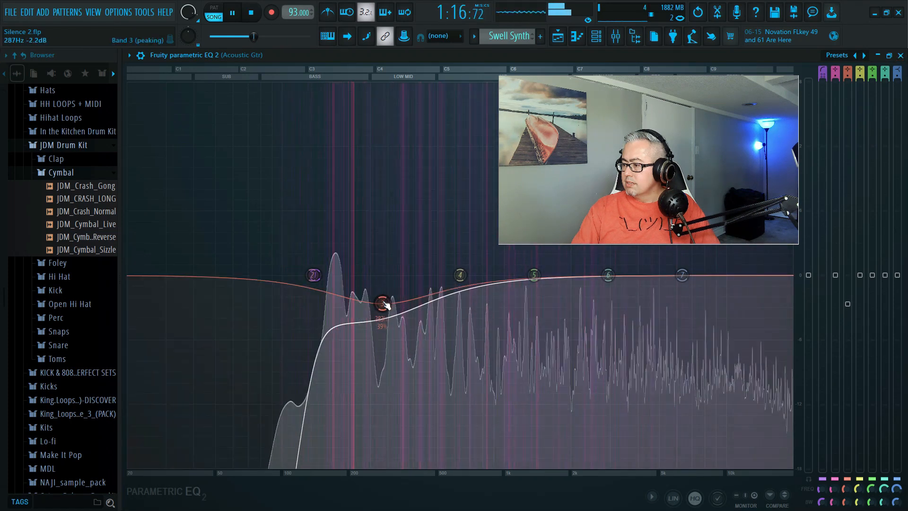
pyautogui.press('space')
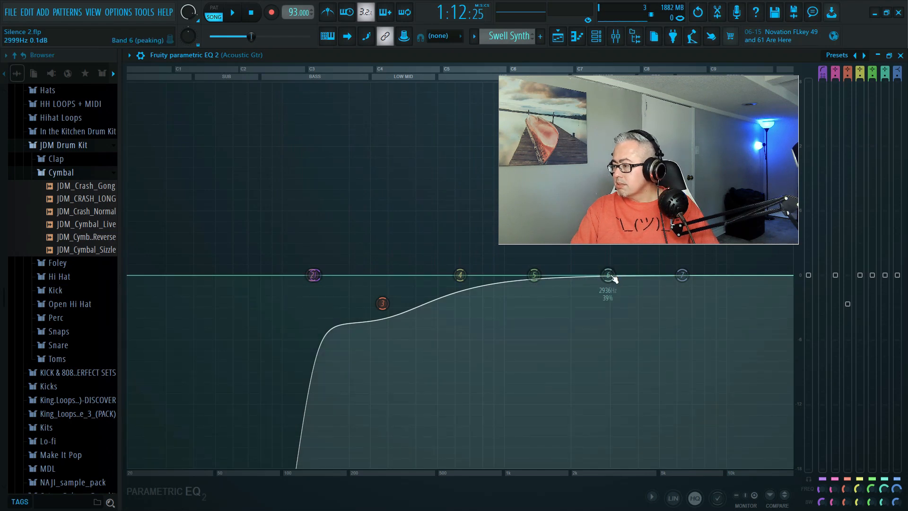
# Cut band 6 by about 5.2 dB near 2376 Hz in the Acoustic Gtr EQ and play the guitar.
pyautogui.moveTo(607, 275); pyautogui.dragTo(588, 331)
pyautogui.press('space')
pyautogui.press('space')
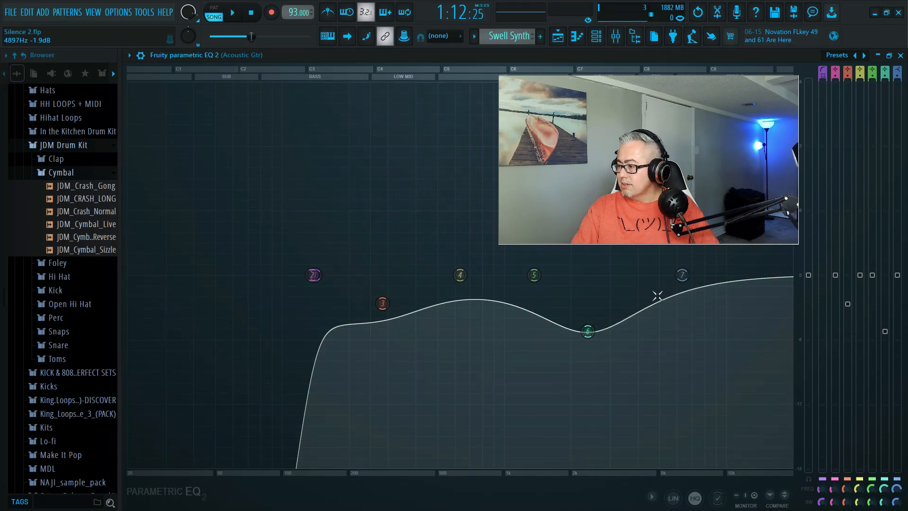
# Narrow band 6's bandwidth to 14% in the Acoustic Gtr EQ and listen to the guitar.
pyautogui.moveTo(587, 330)
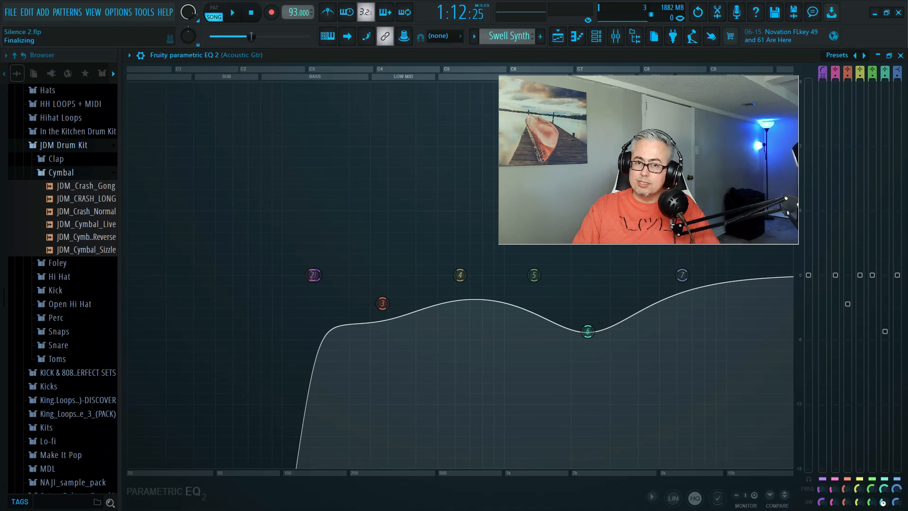
pyautogui.moveTo(884, 503); pyautogui.dragTo(884, 510)
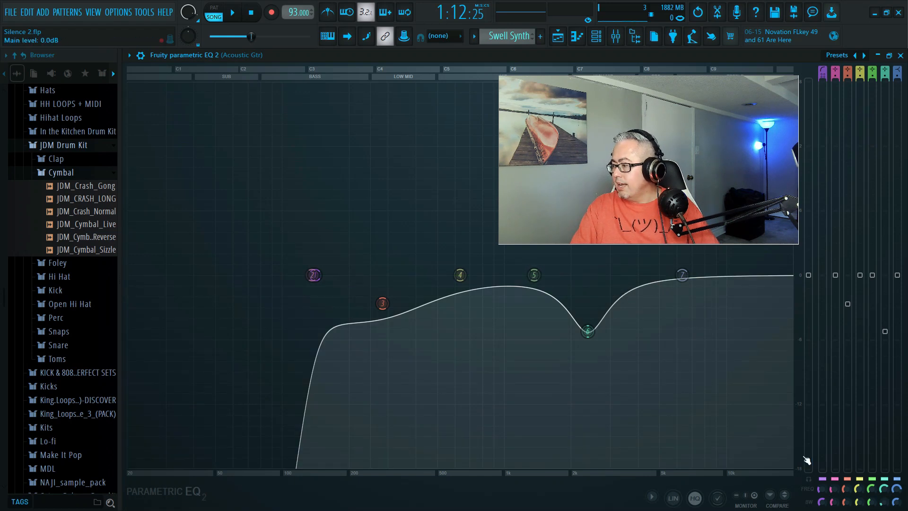
pyautogui.press('space')
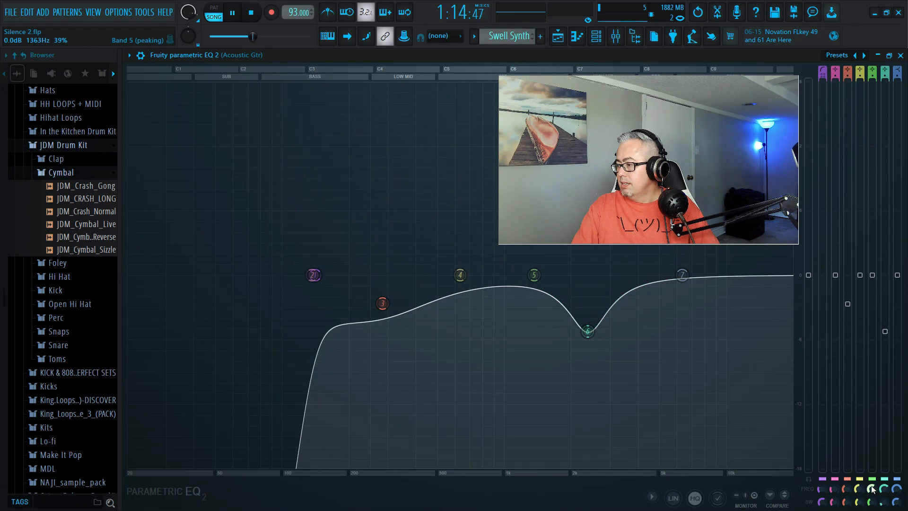
pyautogui.press('space')
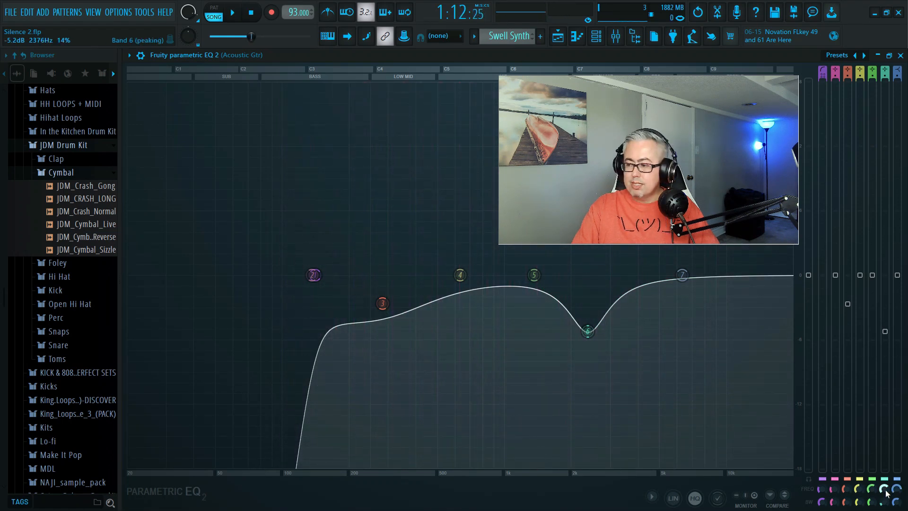
# Set the narrow band 6 frequency to about 2410 Hz, deepen its cut to about 10 dB, and play the guitar.
pyautogui.moveTo(886, 493); pyautogui.dragTo(886, 491)
pyautogui.moveTo(885, 331); pyautogui.dragTo(884, 390)
pyautogui.press('space')
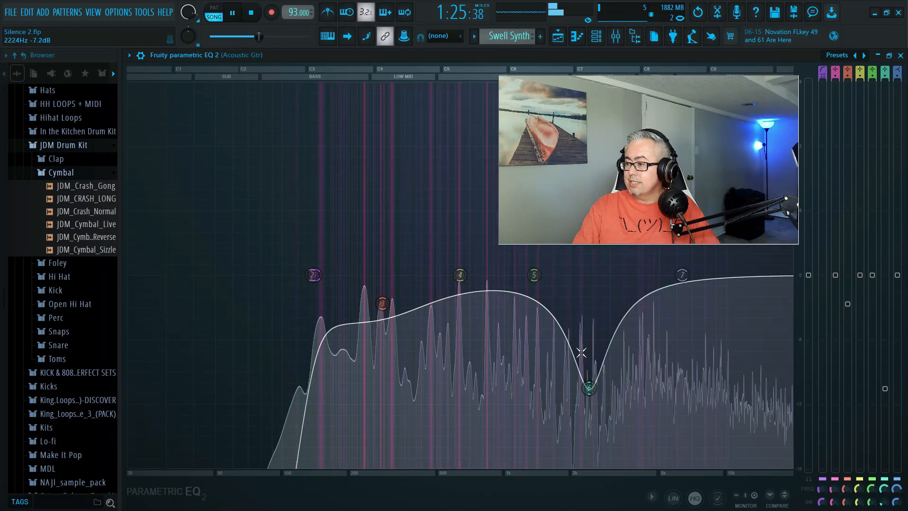
pyautogui.press('space')
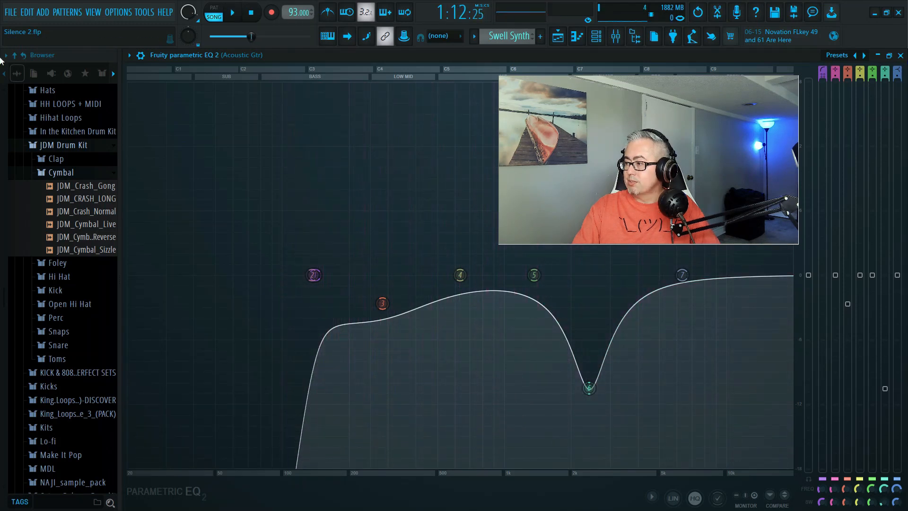
# Switch the solo from Acoustic Gtr to Pulse Chords, open the Pulse Chords Fruity parametric EQ 2 maximized, and briefly play it.
pyautogui.click(899, 56)
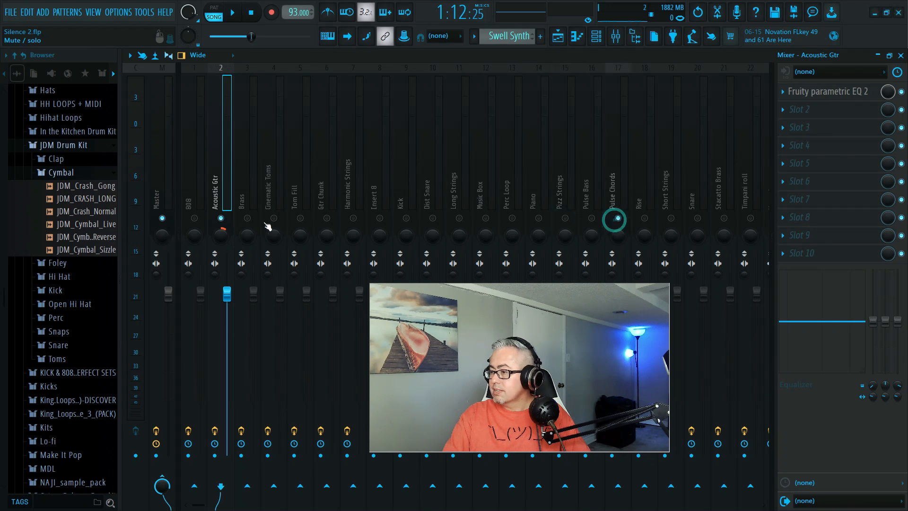
pyautogui.rightClick(222, 218)
pyautogui.rightClick(617, 217)
pyautogui.click(619, 181)
pyautogui.click(846, 92)
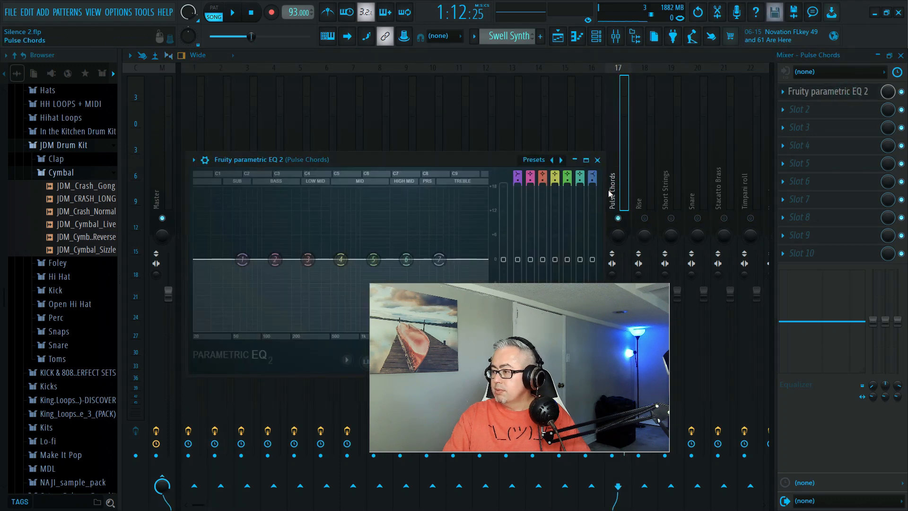
pyautogui.click(587, 161)
pyautogui.press('space')
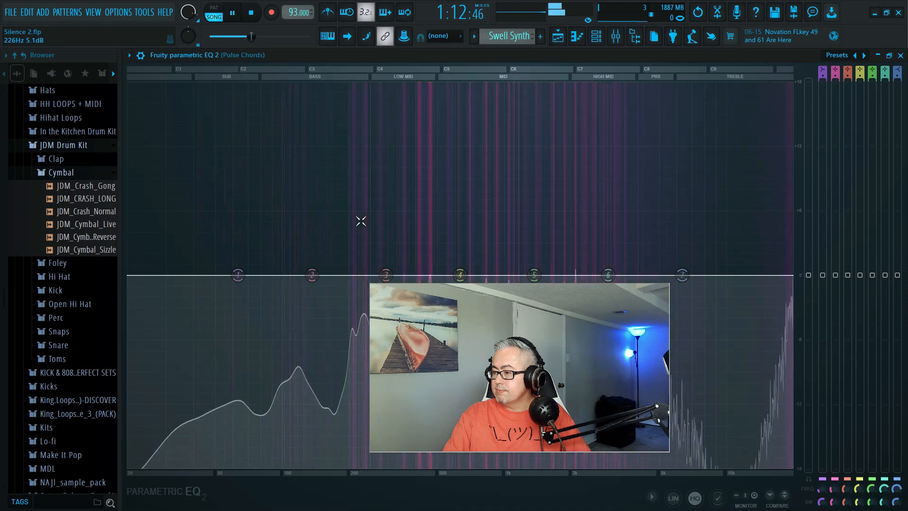
pyautogui.press('space')
# Turn the Pulse Chords EQ's band 1 into a Steep 8 high pass with its cutoff at 139 Hz.
pyautogui.rightClick(238, 275)
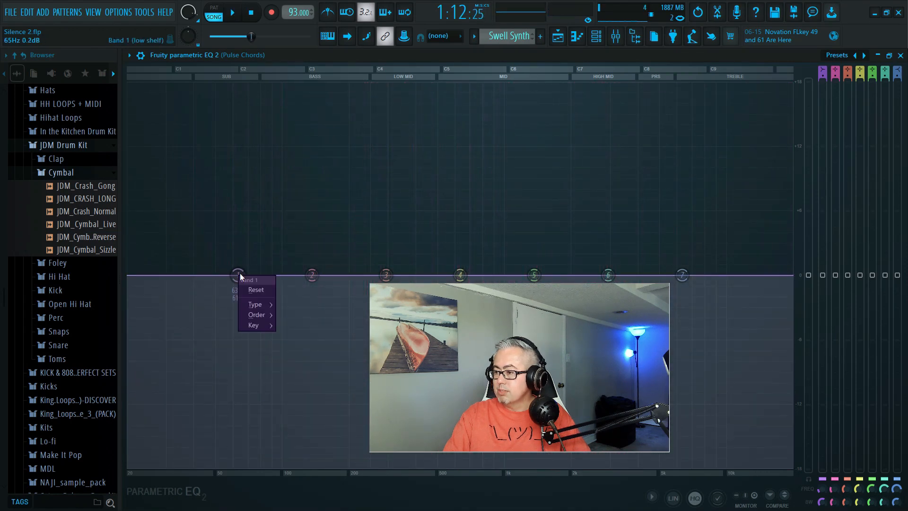
pyautogui.moveTo(256, 315)
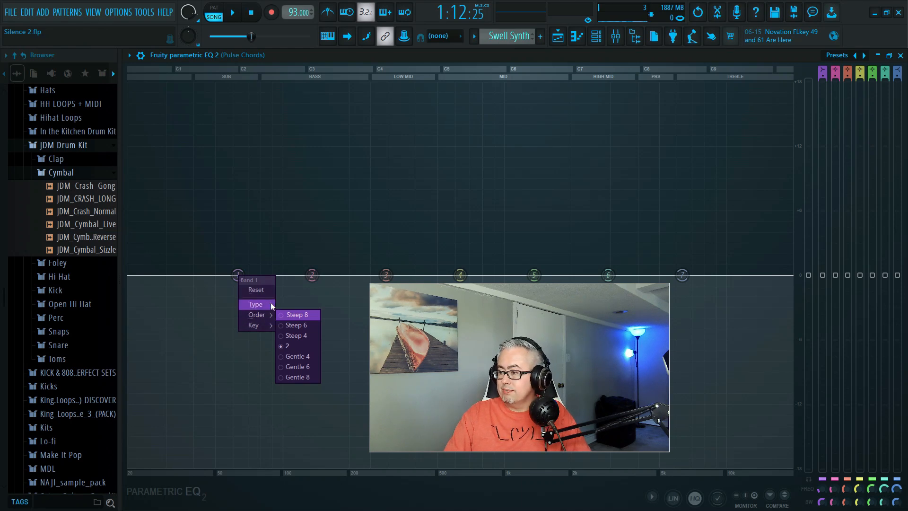
pyautogui.moveTo(271, 302)
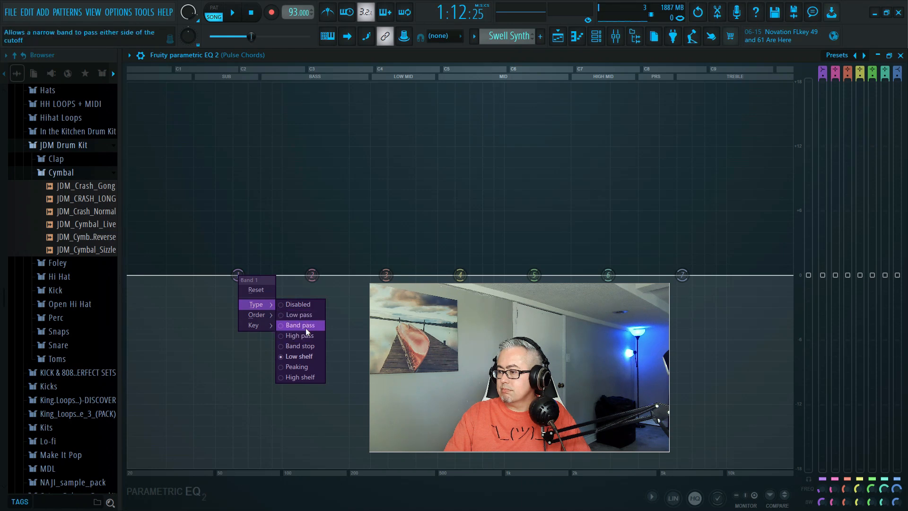
pyautogui.click(300, 336)
pyautogui.rightClick(239, 277)
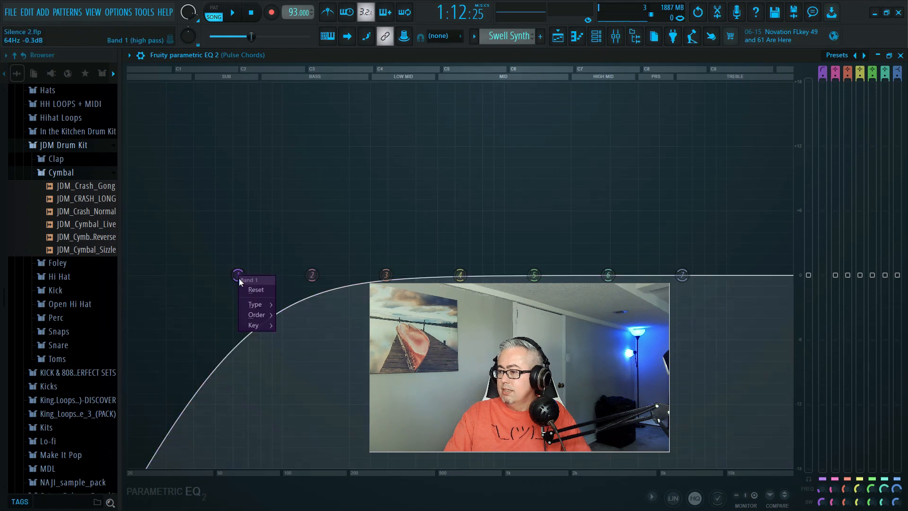
pyautogui.moveTo(267, 315)
pyautogui.click(308, 317)
pyautogui.moveTo(243, 277); pyautogui.dragTo(312, 274)
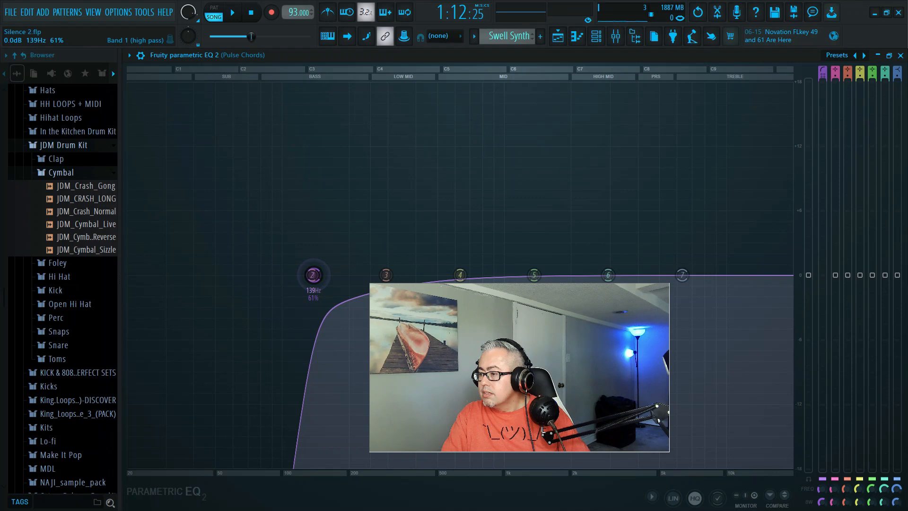
# Play the soloed Pulse Chords several times and examine the high-frequency end of the EQ spectrum.
pyautogui.press('space')
pyautogui.moveTo(564, 323); pyautogui.dragTo(342, 169)
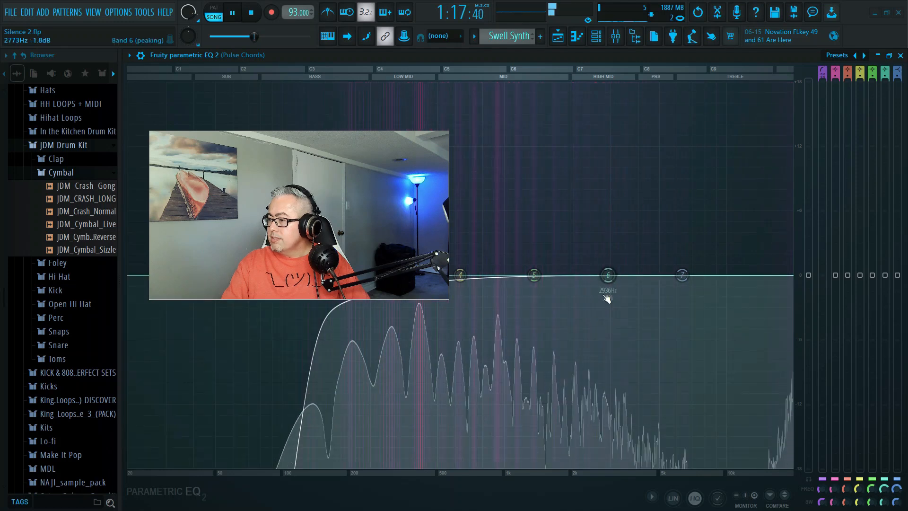
pyautogui.press('space')
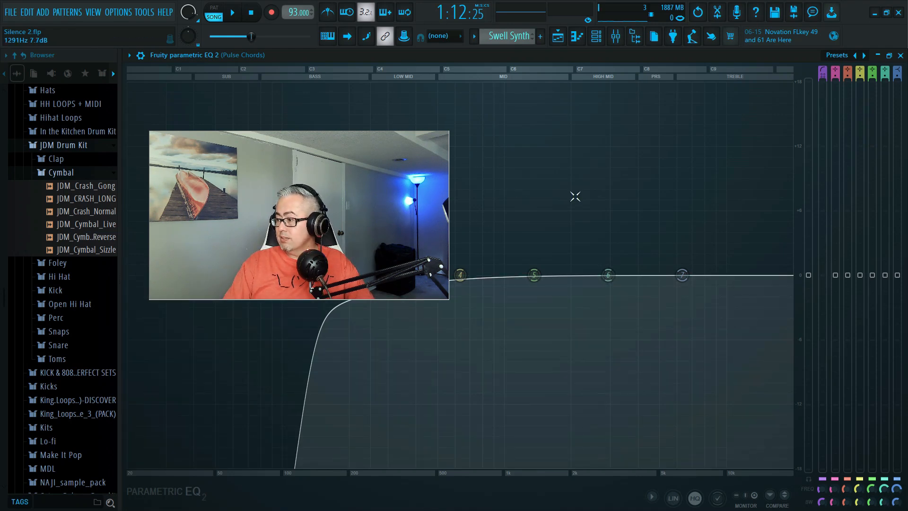
pyautogui.press('space')
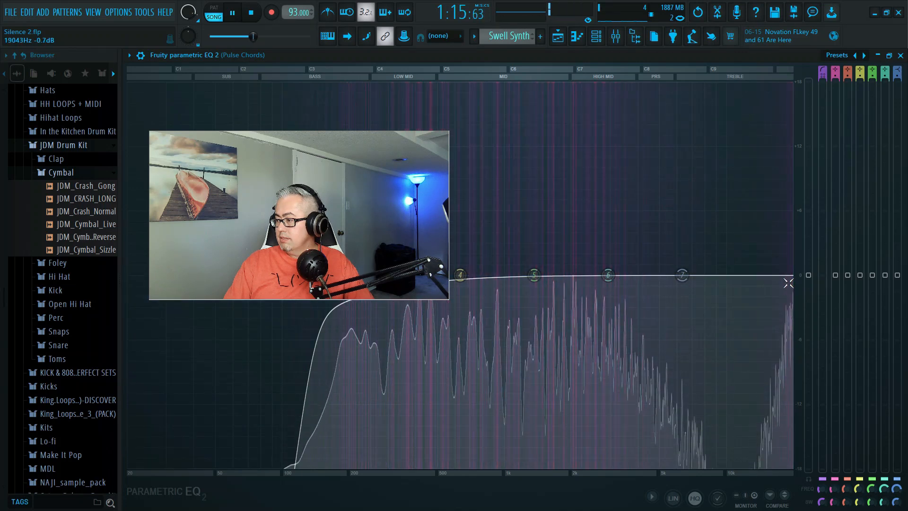
pyautogui.press('space')
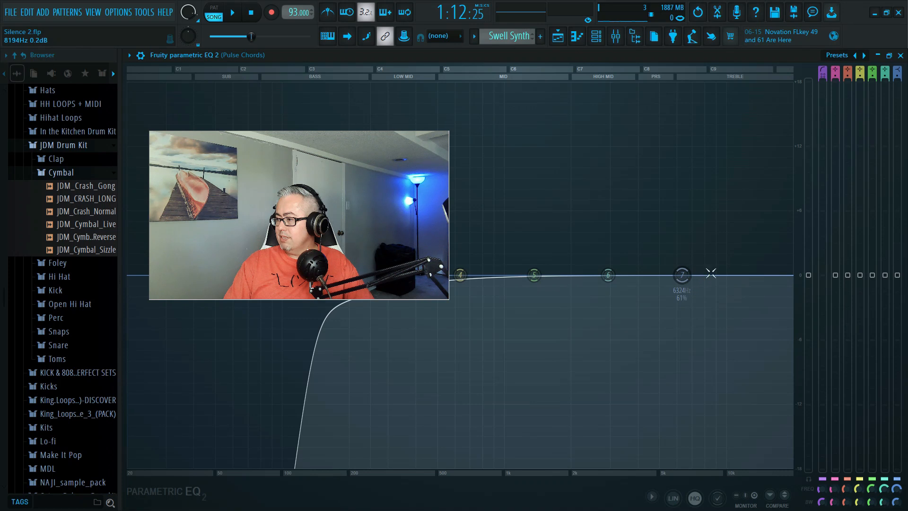
pyautogui.press('space')
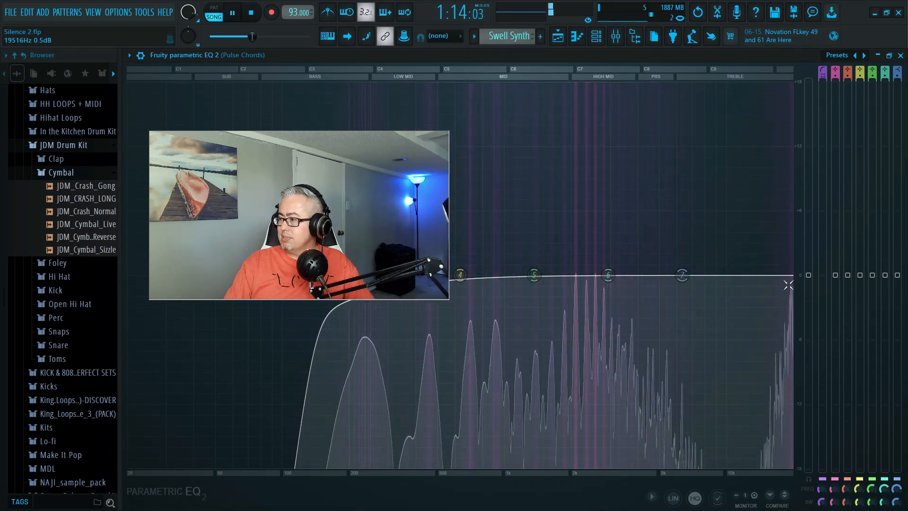
pyautogui.press('space')
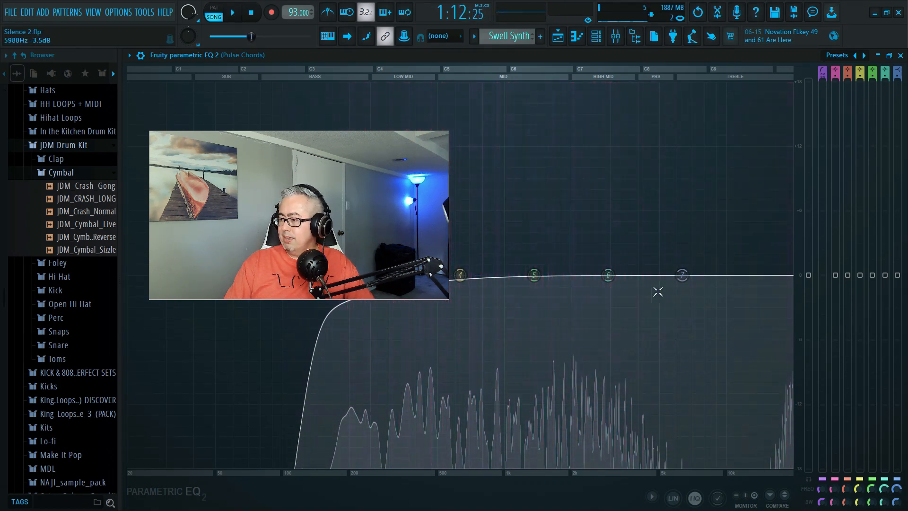
# Turn the Pulse Chords EQ's band 7 into a Steep 8 low pass at about 9518 Hz and listen to it.
pyautogui.rightClick(682, 274)
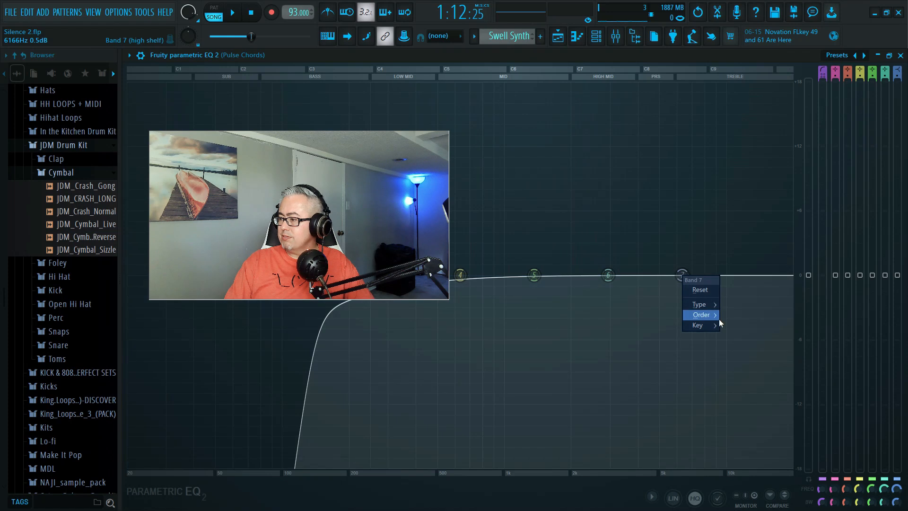
pyautogui.moveTo(718, 319)
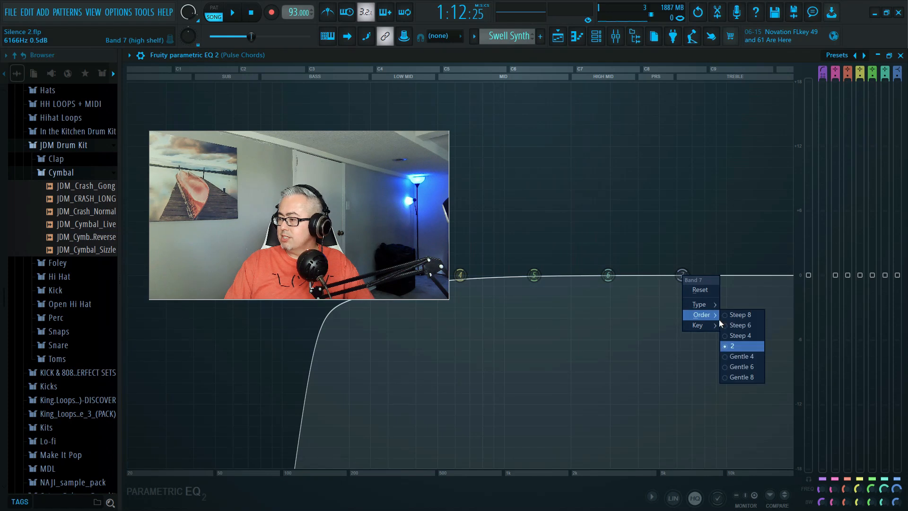
pyautogui.click(753, 316)
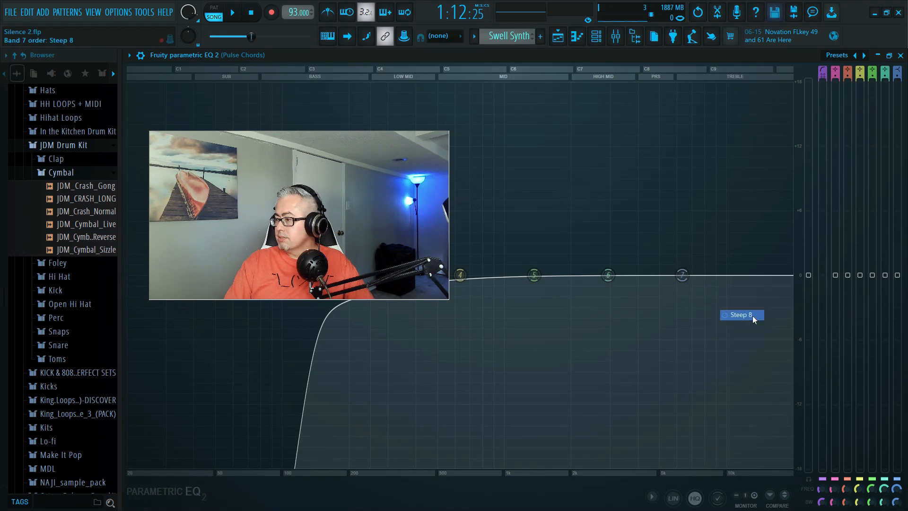
pyautogui.rightClick(683, 275)
pyautogui.moveTo(712, 302)
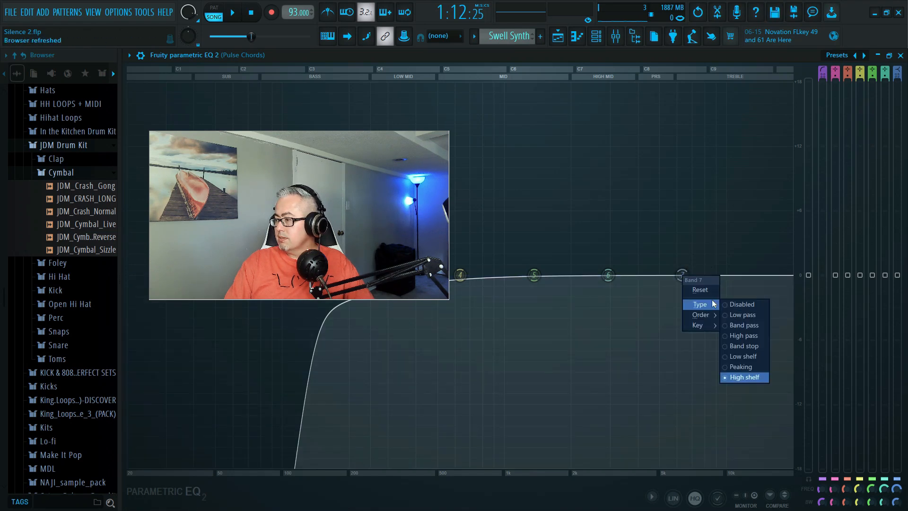
pyautogui.click(747, 315)
pyautogui.moveTo(682, 275); pyautogui.dragTo(721, 275)
pyautogui.press('space')
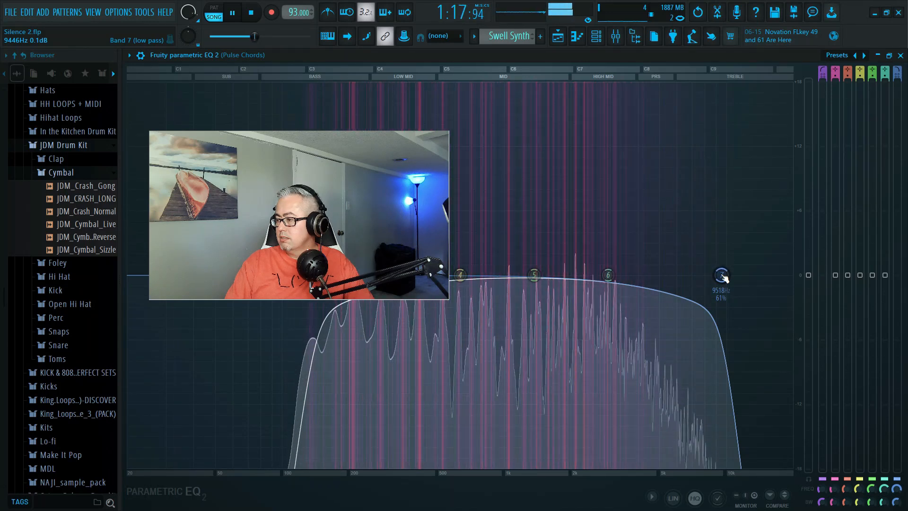
# Stop playback, close the Pulse Chords EQ, and load the Wider plugin into the track's effect slot 2.
pyautogui.press('space')
pyautogui.moveTo(398, 212); pyautogui.dragTo(553, 176)
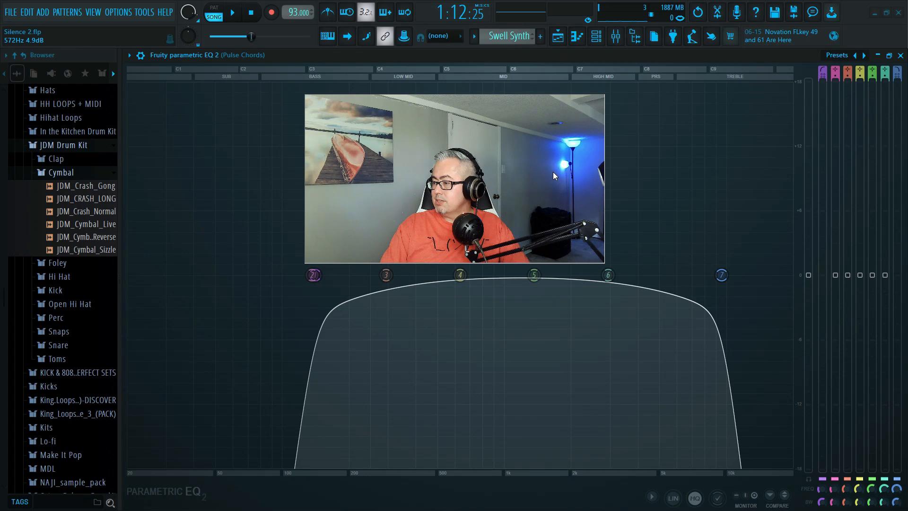
pyautogui.click(899, 56)
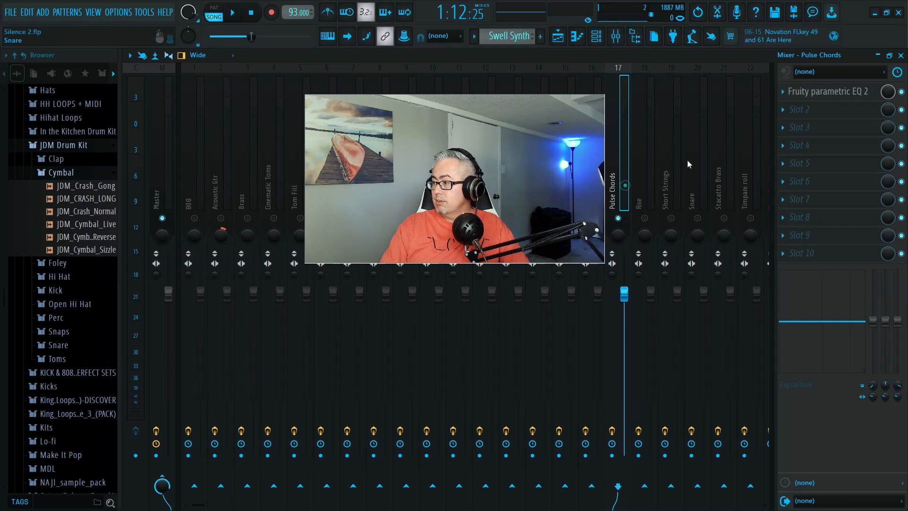
pyautogui.click(783, 114)
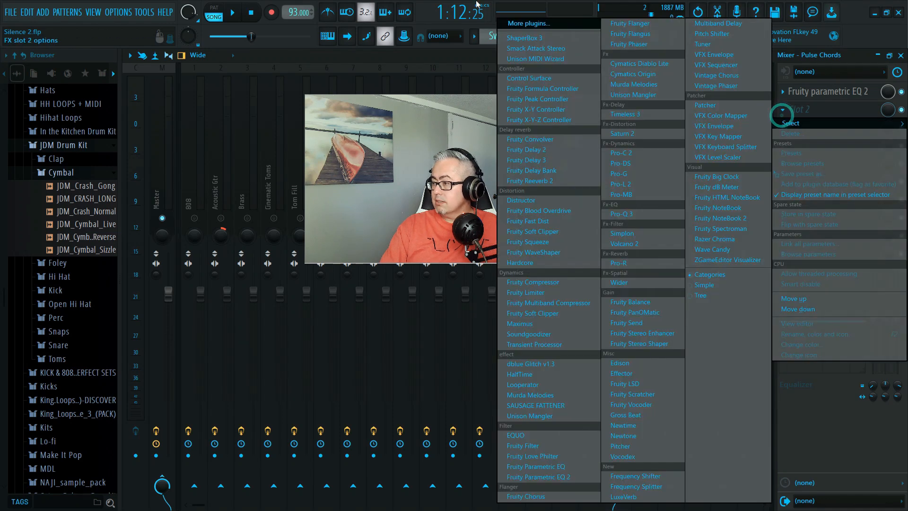
pyautogui.click(533, 25)
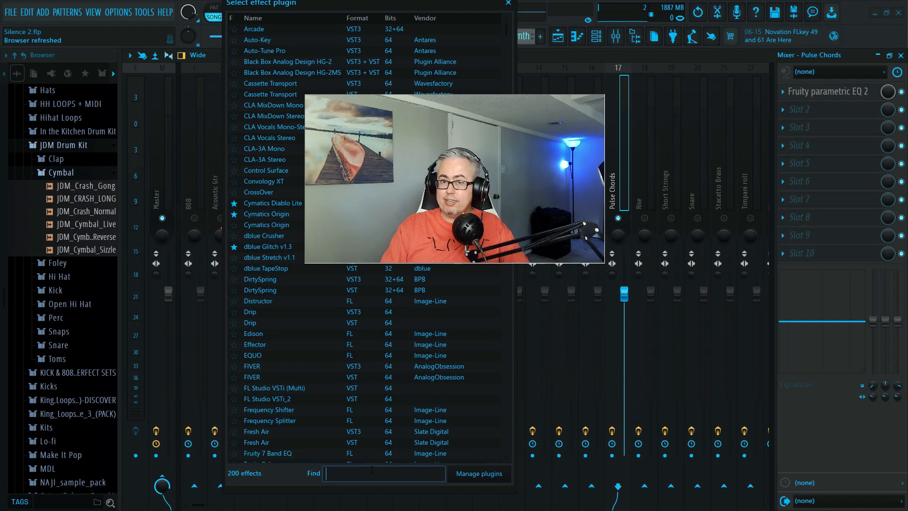
pyautogui.click(362, 468)
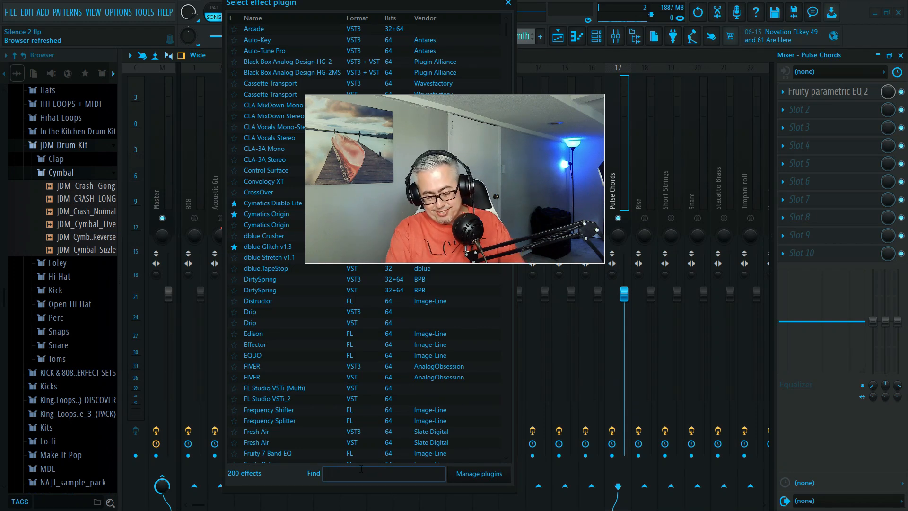
pyautogui.write('wider')
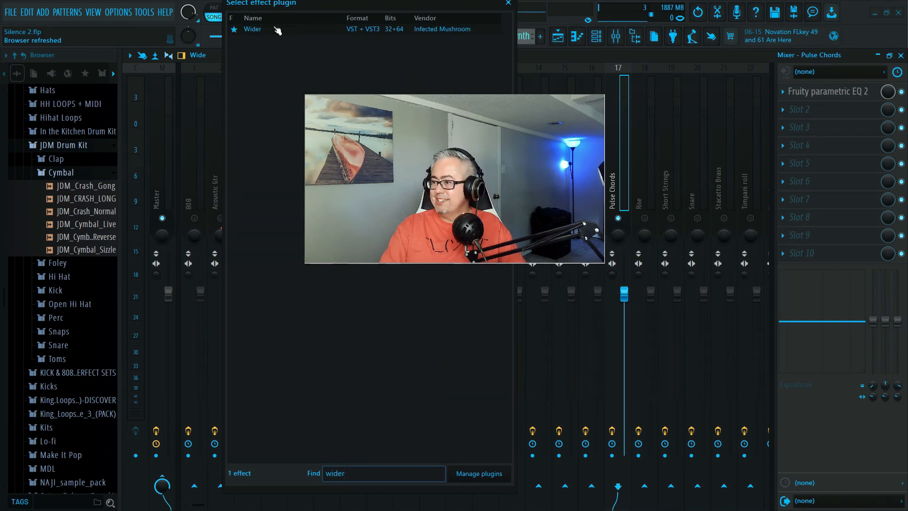
pyautogui.press('Return')
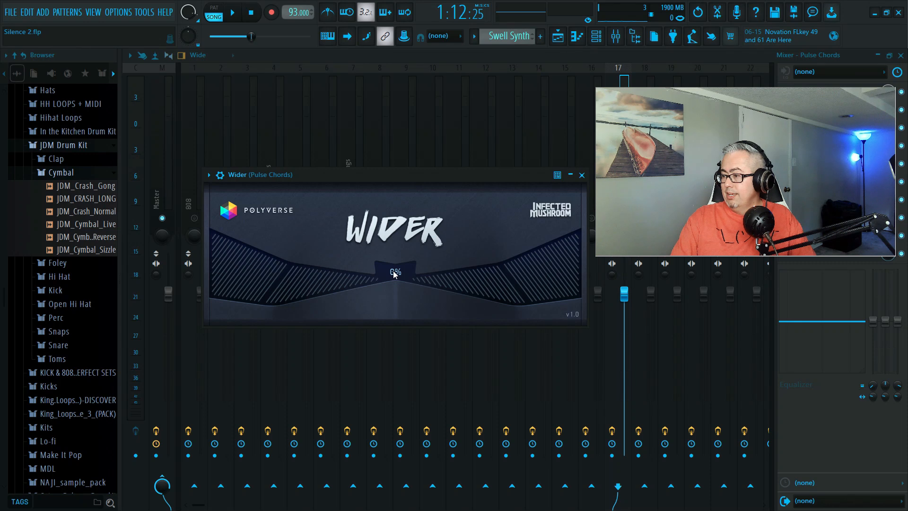
# Audition Wider on Pulse Chords at 100%, 200% and 143%, set its width to 151%, and close the plugin.
pyautogui.moveTo(408, 241); pyautogui.dragTo(417, 178)
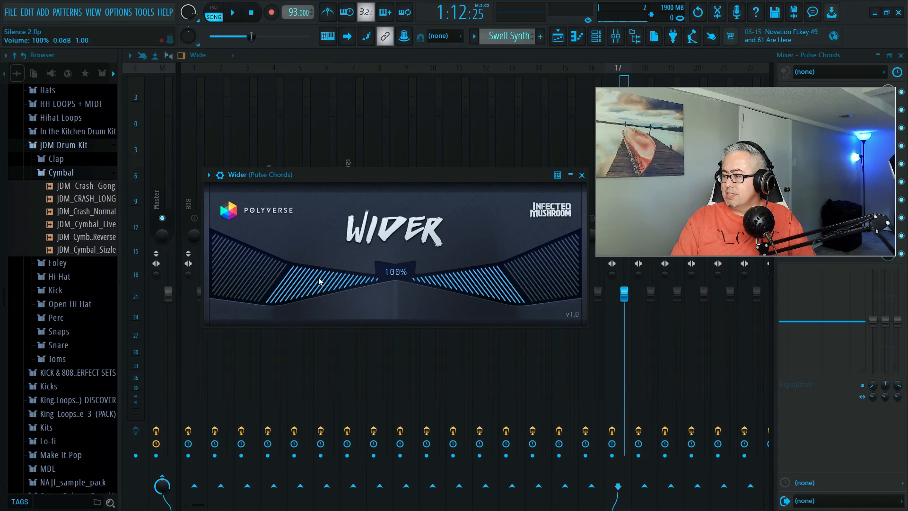
pyautogui.press('space')
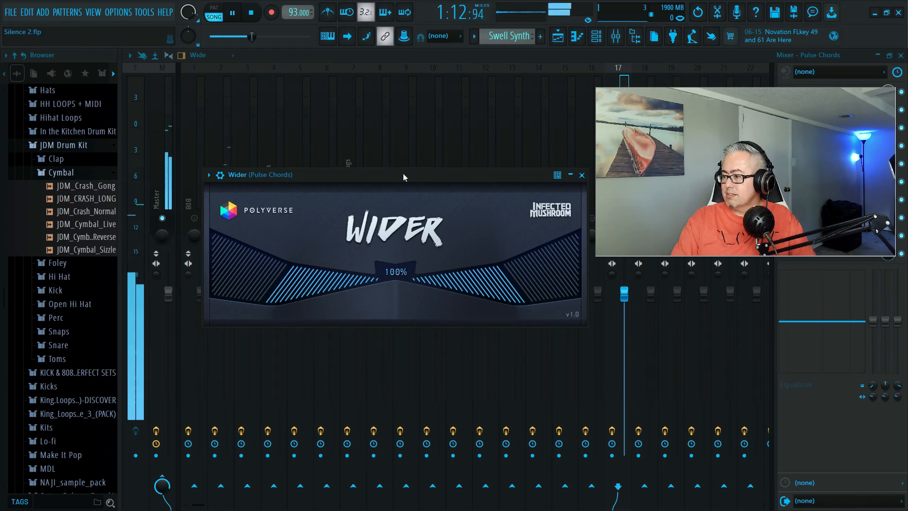
pyautogui.moveTo(396, 268); pyautogui.dragTo(444, 108)
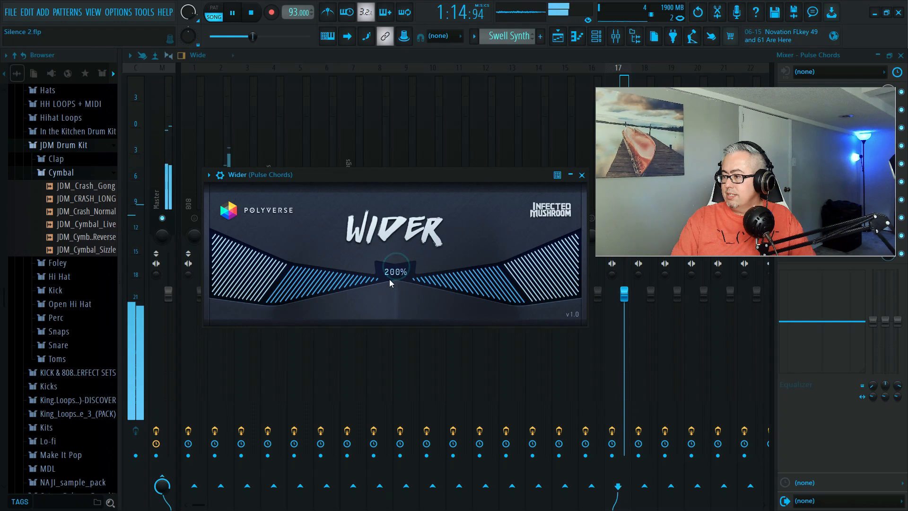
pyautogui.moveTo(396, 273); pyautogui.dragTo(401, 322)
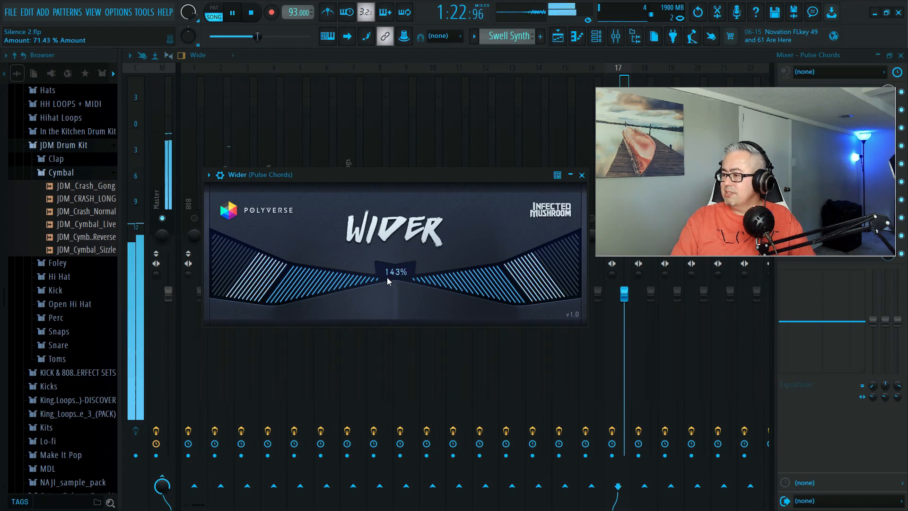
pyautogui.press('space')
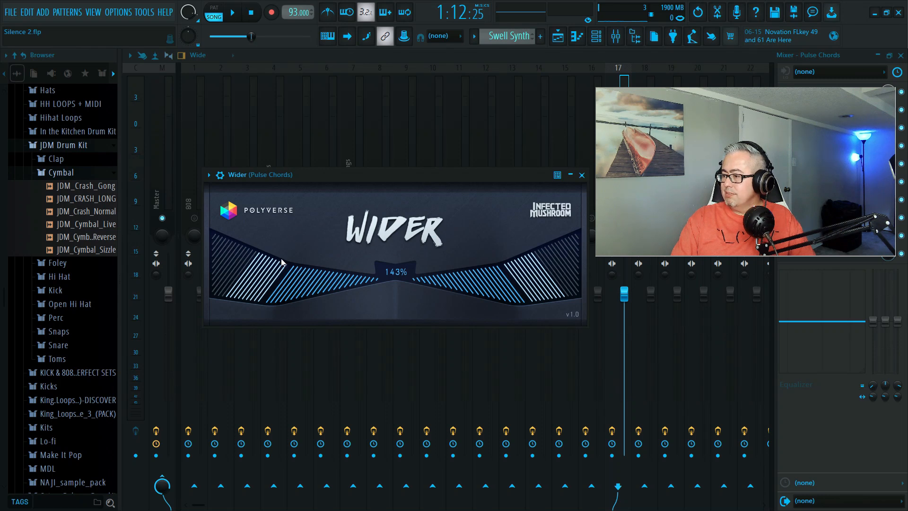
pyautogui.moveTo(397, 281); pyautogui.dragTo(401, 273)
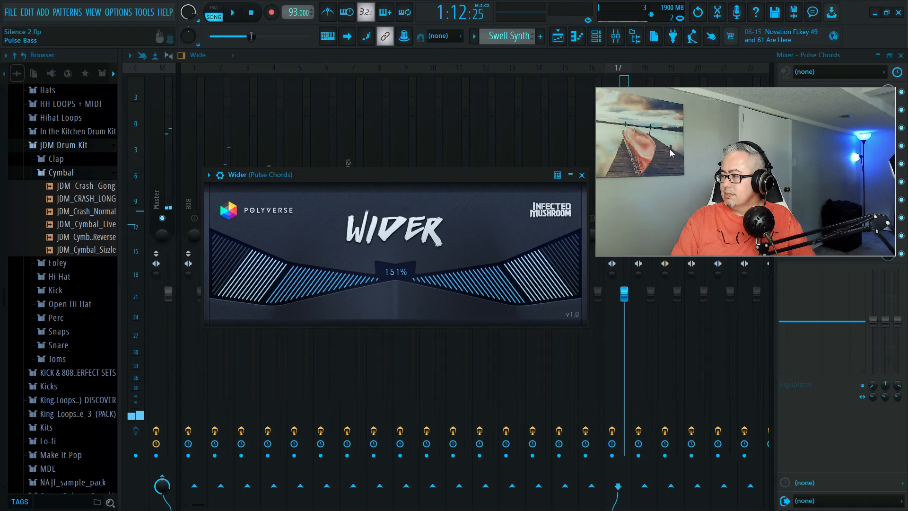
pyautogui.click(582, 174)
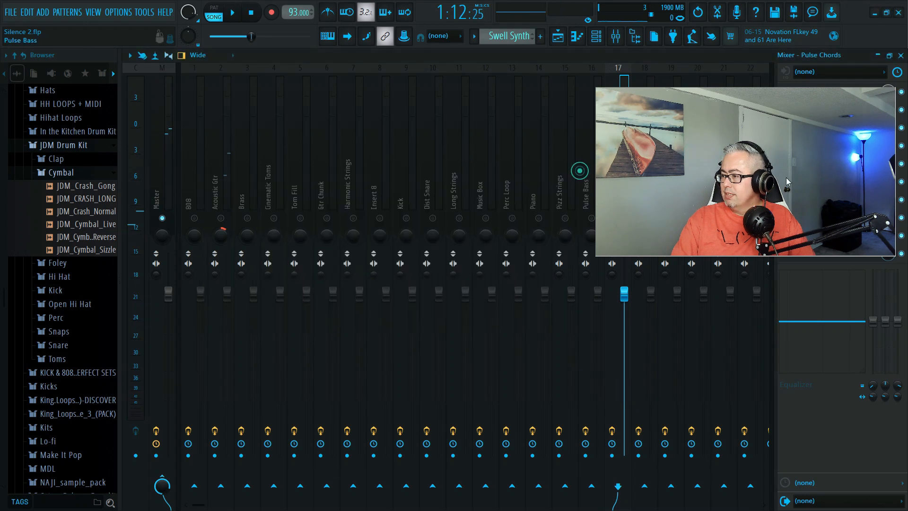
# Unmute Acoustic Gtr to hear it together with Pulse Chords, and save the project.
pyautogui.moveTo(580, 146); pyautogui.dragTo(514, 363)
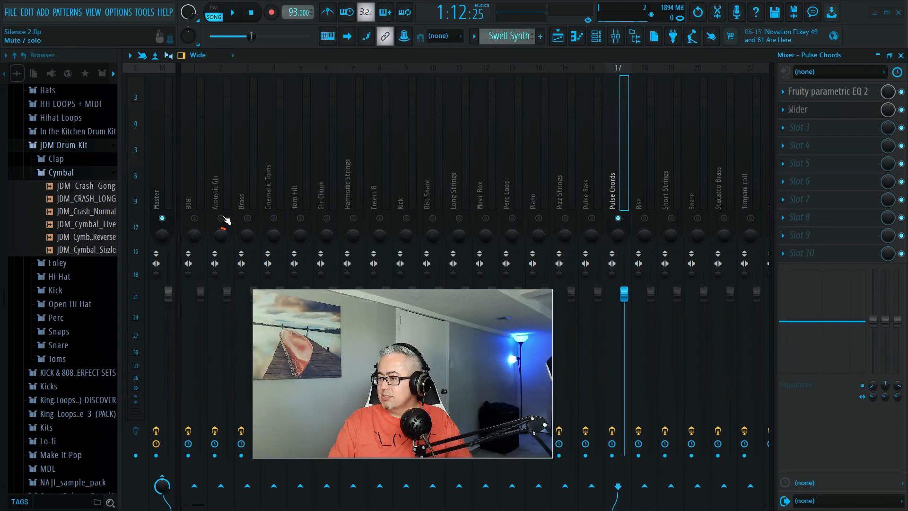
pyautogui.press('space')
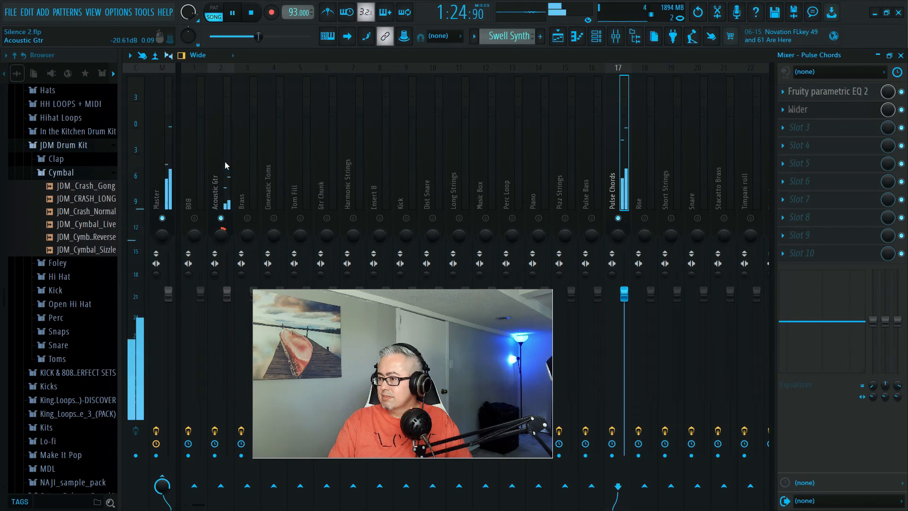
pyautogui.press('space')
pyautogui.hotkey('ctrl', 's')
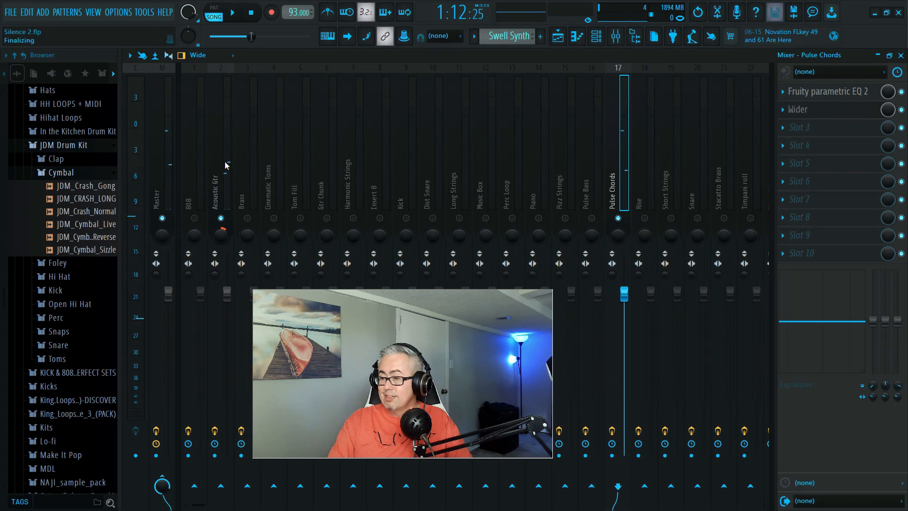
# Set the Acoustic Gtr track's panning to 18% right while listening to it with Pulse Chords.
pyautogui.click(225, 161)
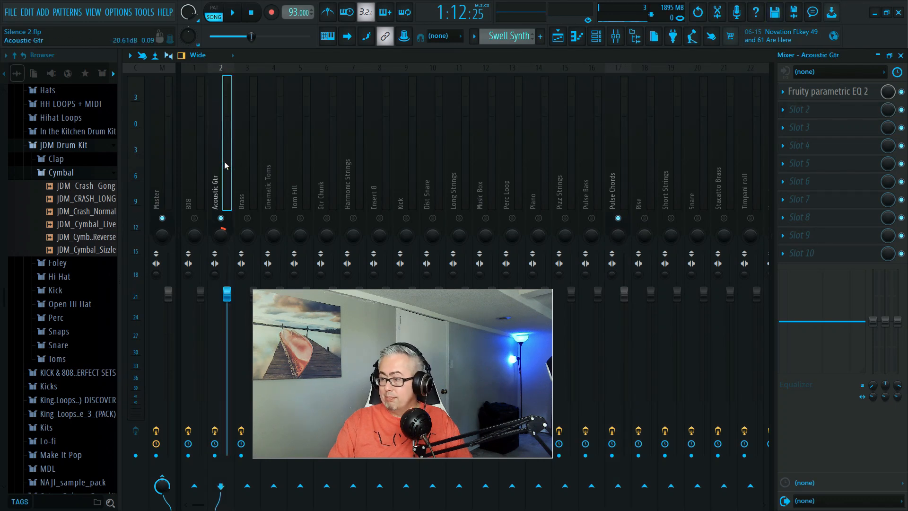
pyautogui.press('space')
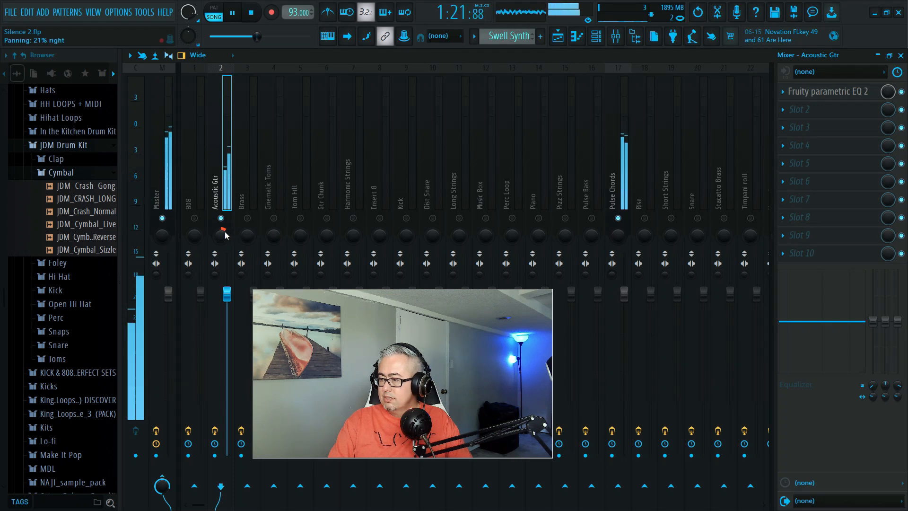
pyautogui.press('space')
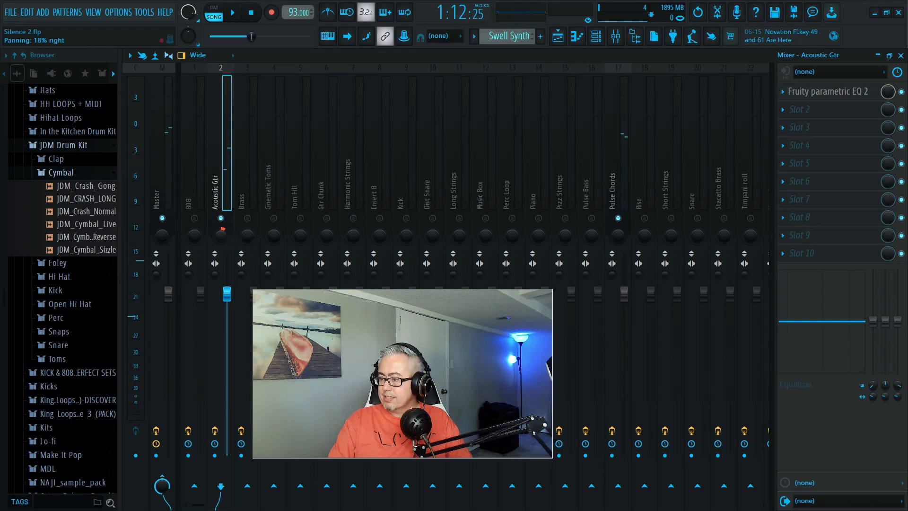
# Close the mixer, unmute all tracks in the playlist, and briefly play the full mix.
pyautogui.rightClick(621, 219)
pyautogui.click(900, 55)
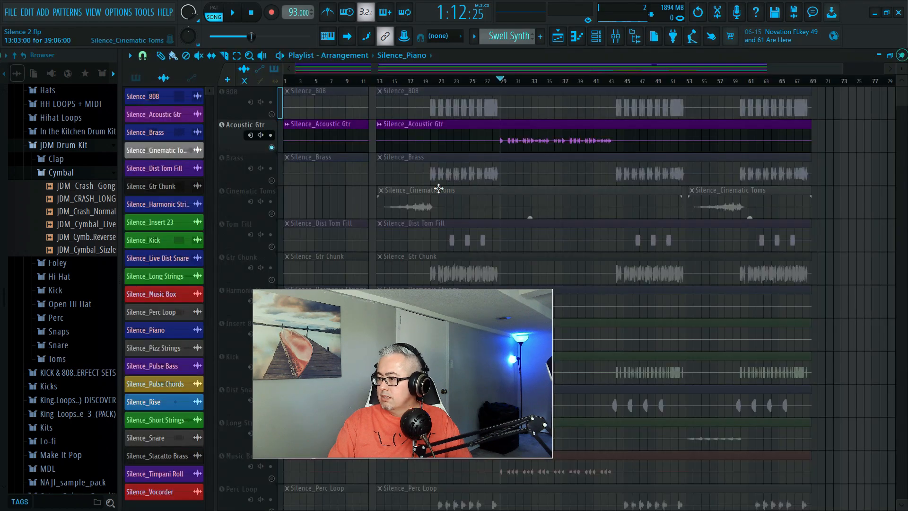
pyautogui.rightClick(271, 147)
pyautogui.press('space')
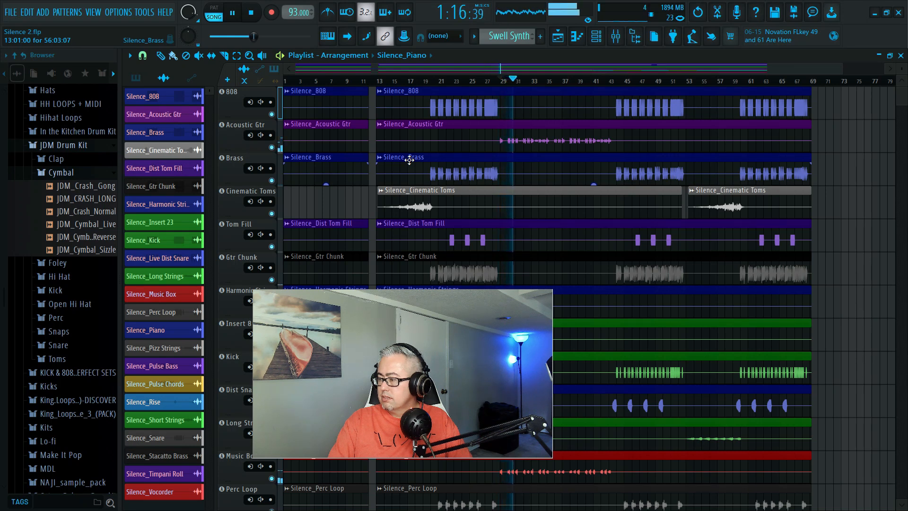
pyautogui.press('space')
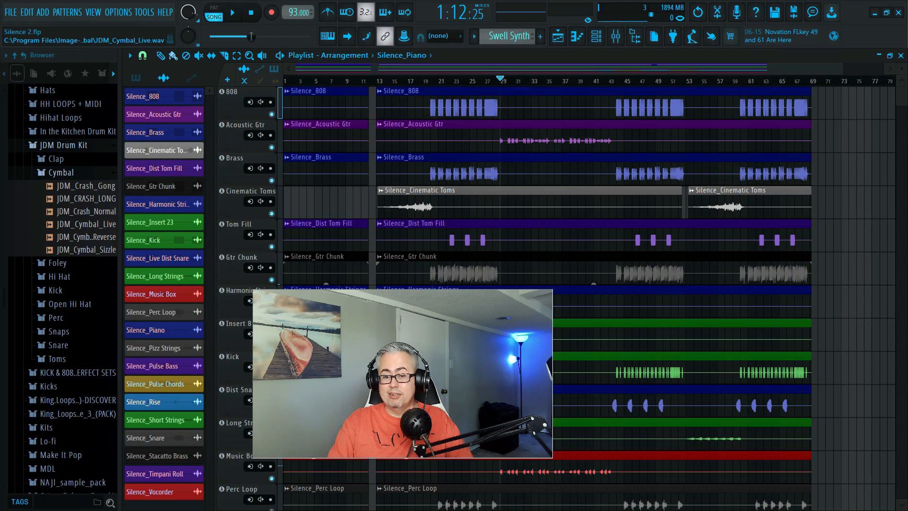
pyautogui.press('super+d')
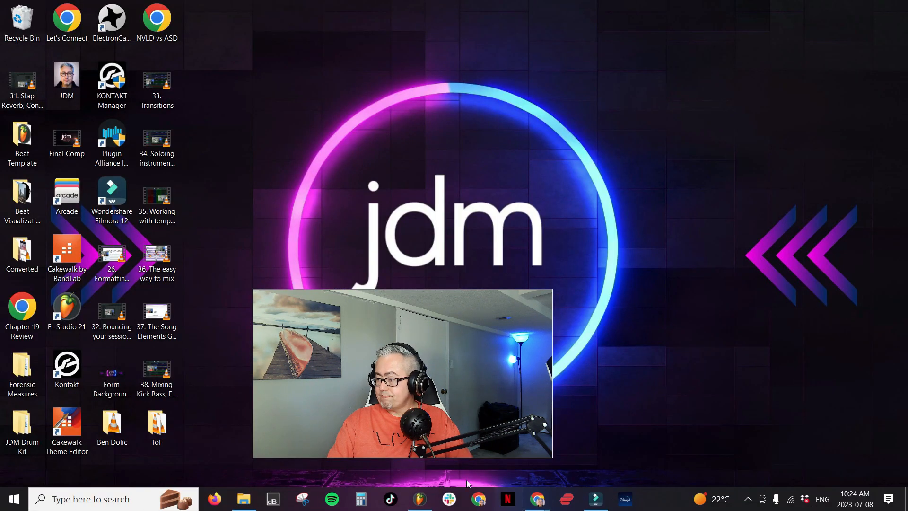
pyautogui.press('super+d')
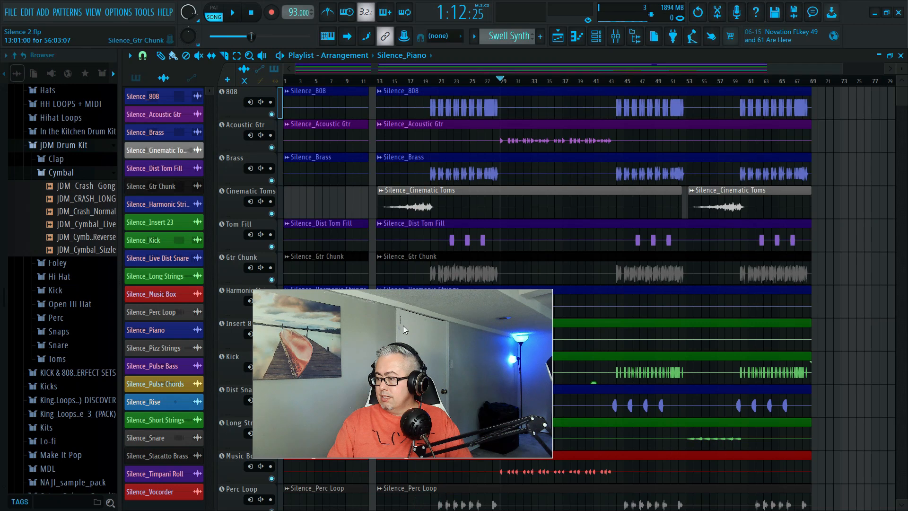